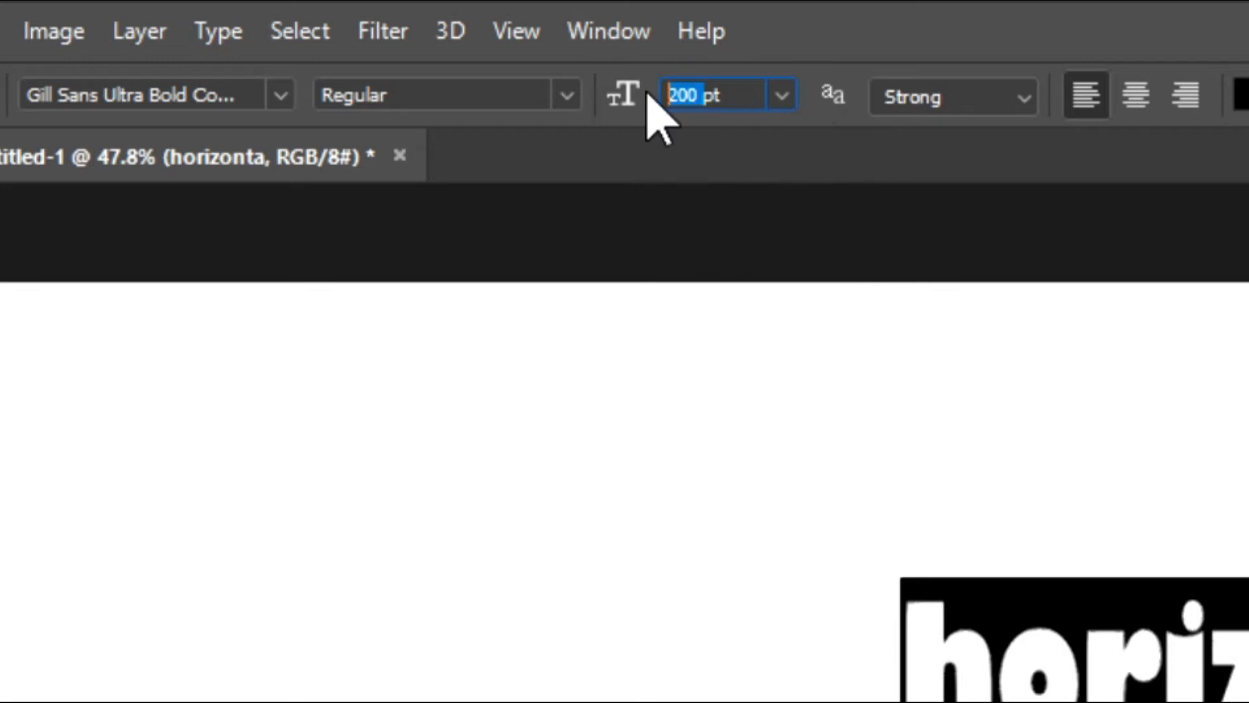
# Set the font size of the text "horizonta" to 250 pt and move the word left so it fits on the canvas.
pyautogui.write('25')
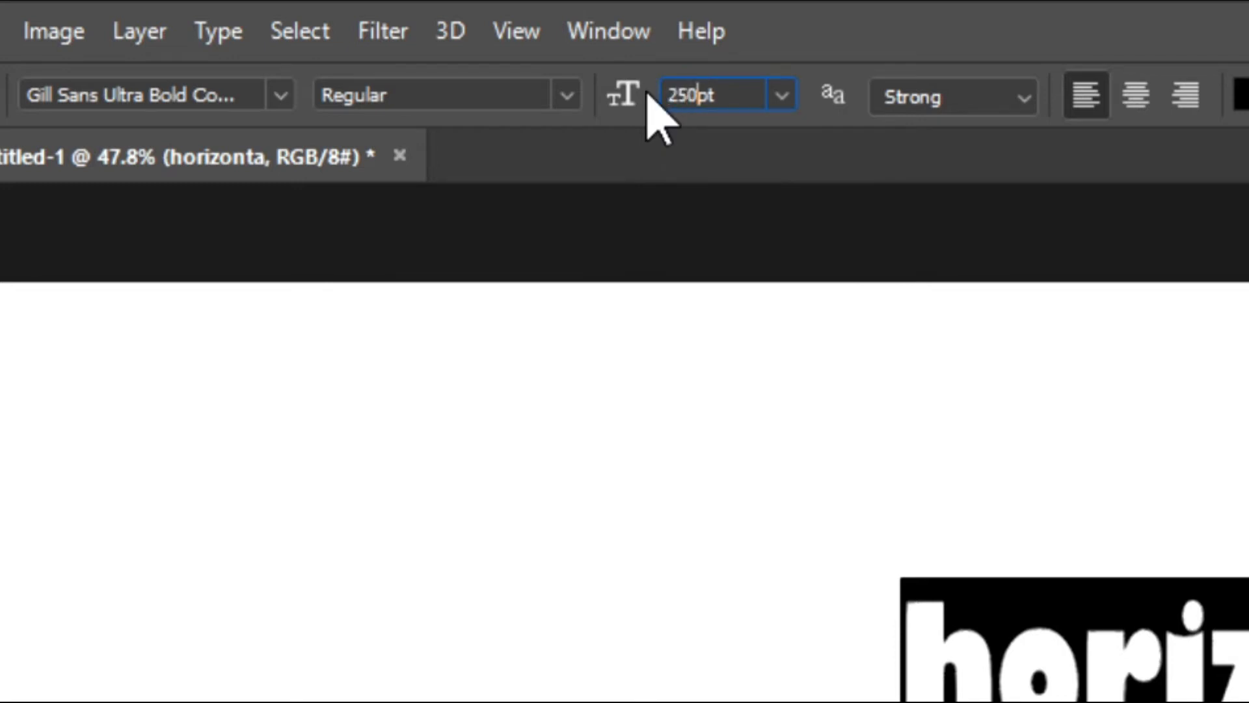
pyautogui.write('0')
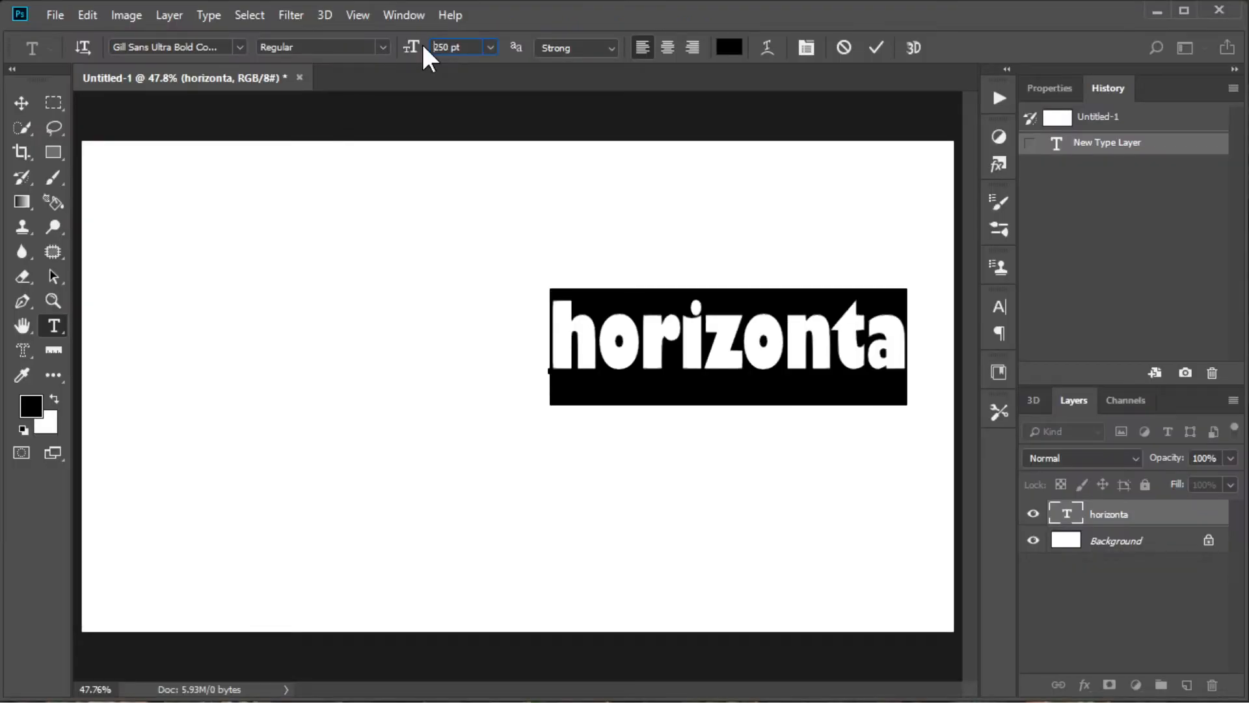
pyautogui.press('Return')
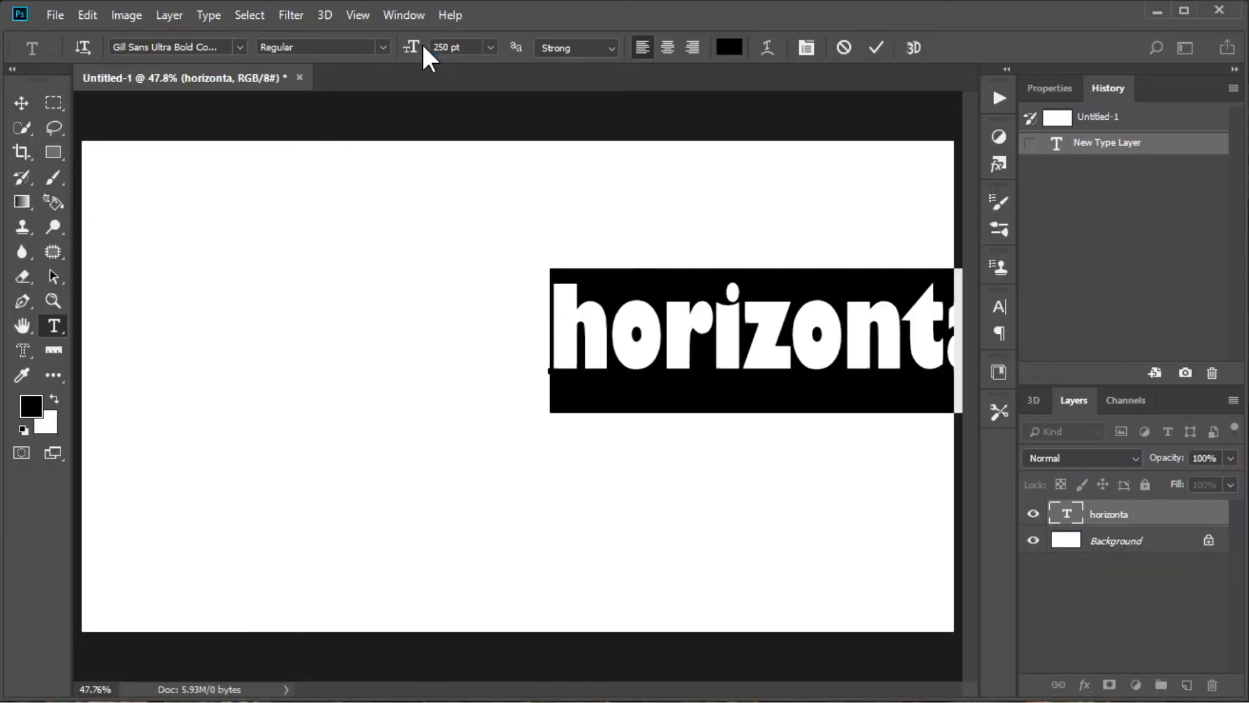
pyautogui.moveTo(681, 441); pyautogui.dragTo(584, 460)
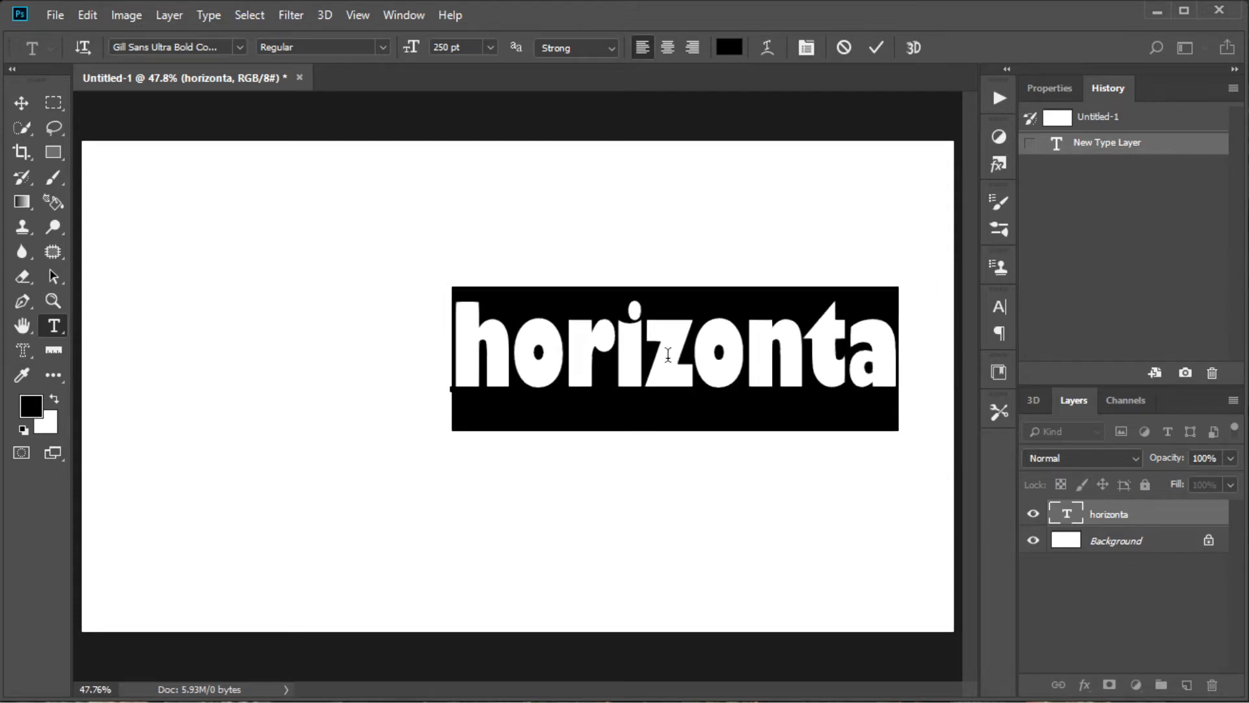
# Change the text color of "horizonta" to bright blue 00baff and commit the edit.
pyautogui.click(727, 53)
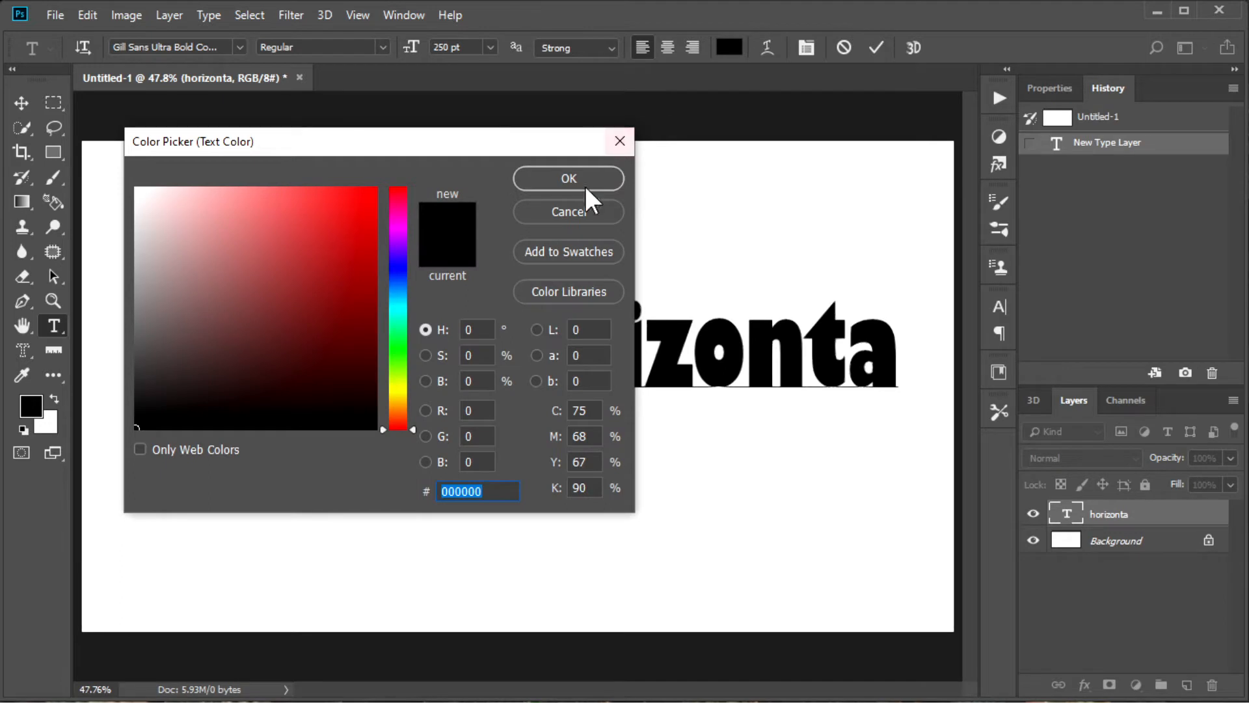
pyautogui.click(398, 282)
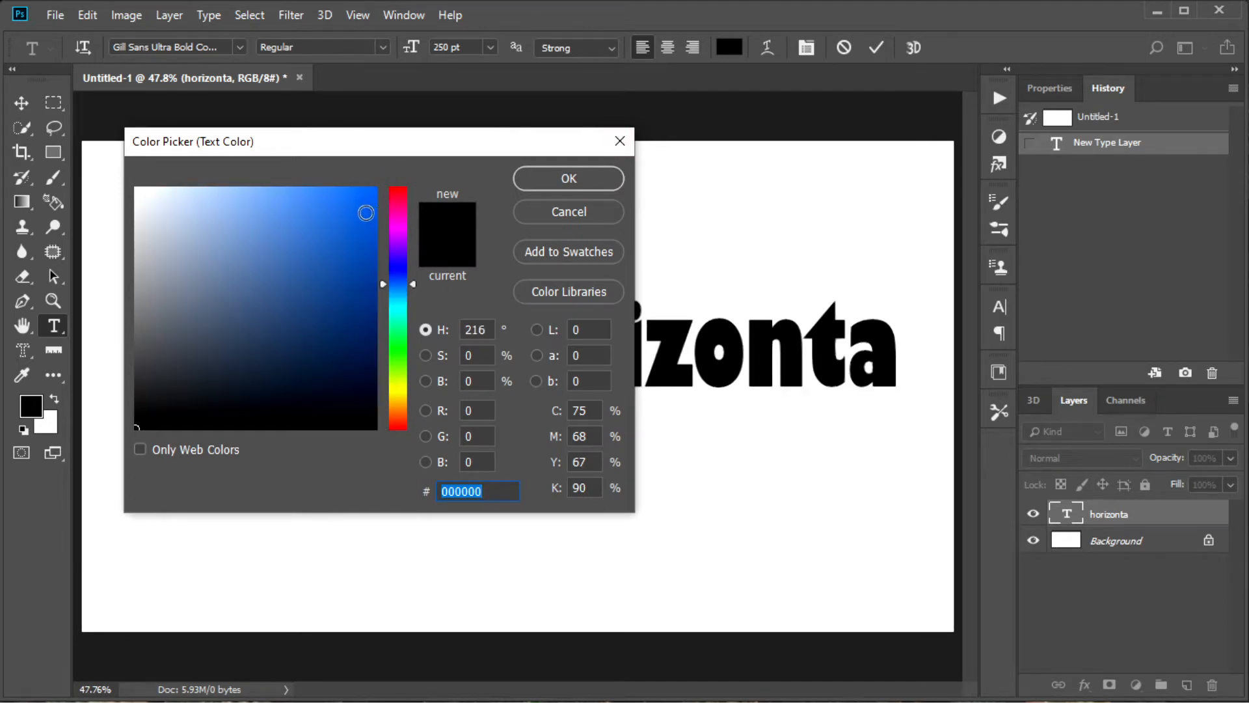
pyautogui.moveTo(362, 209); pyautogui.dragTo(379, 182)
pyautogui.click(382, 185)
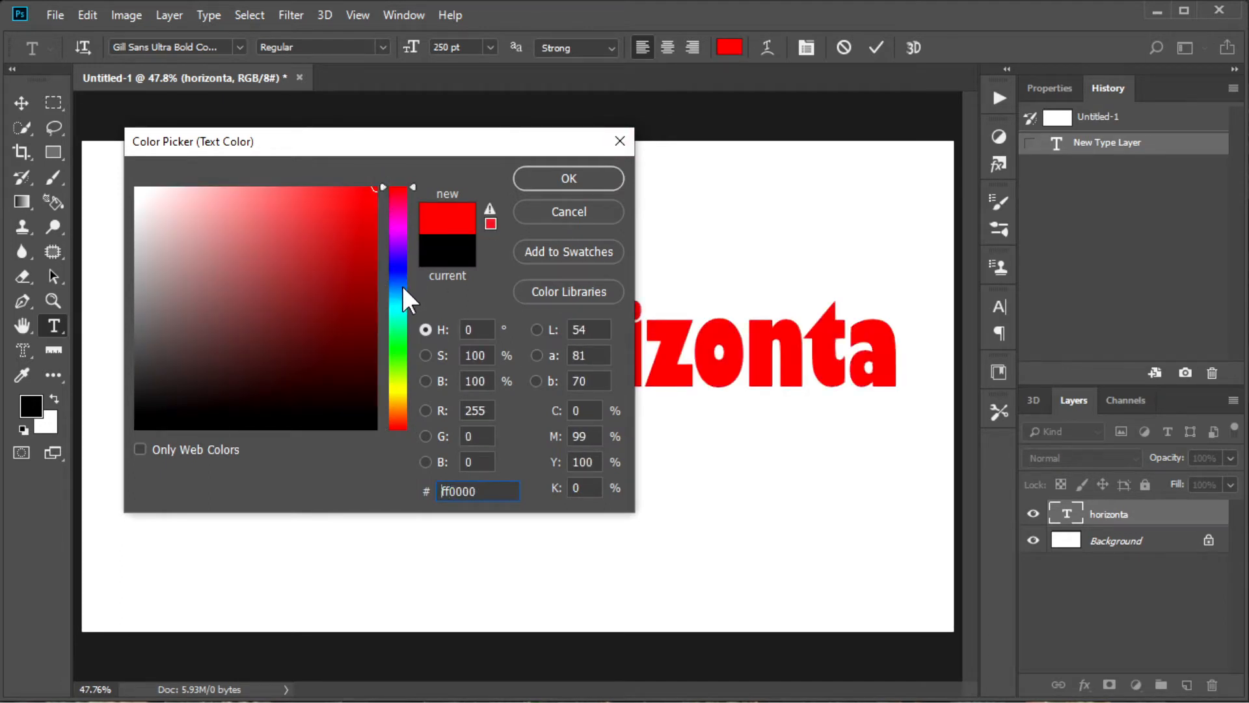
pyautogui.moveTo(403, 288); pyautogui.dragTo(401, 298)
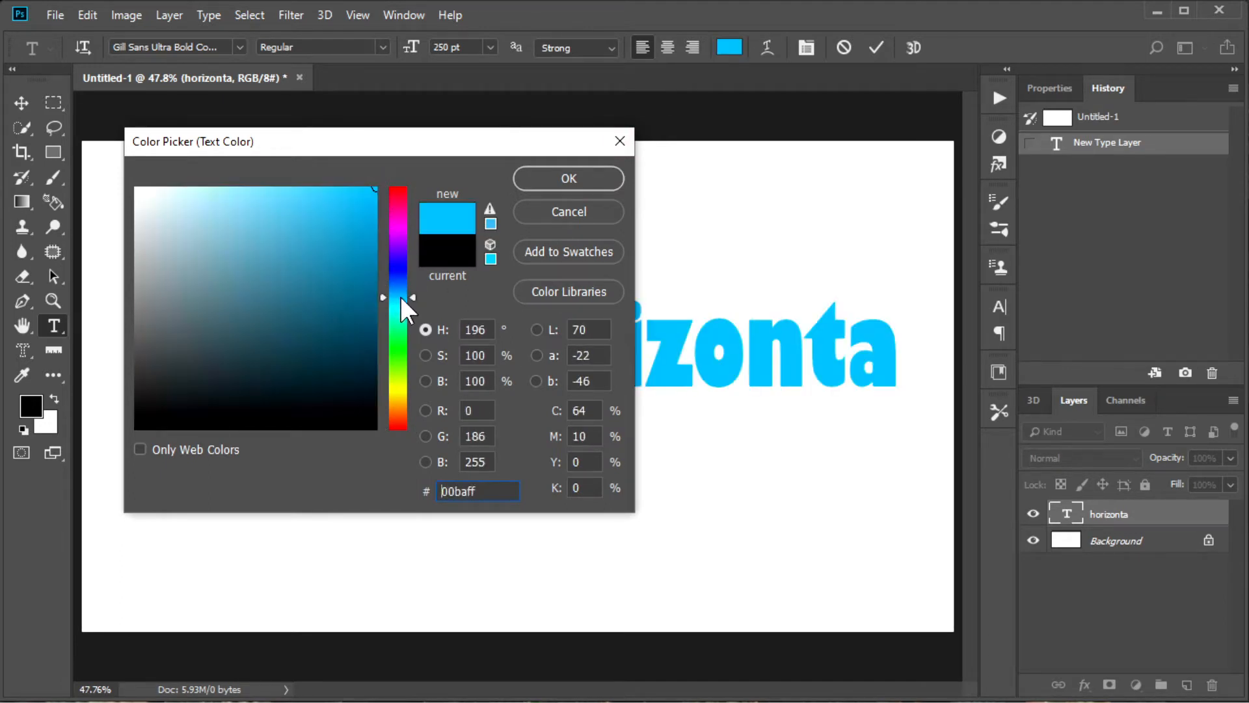
pyautogui.click(569, 177)
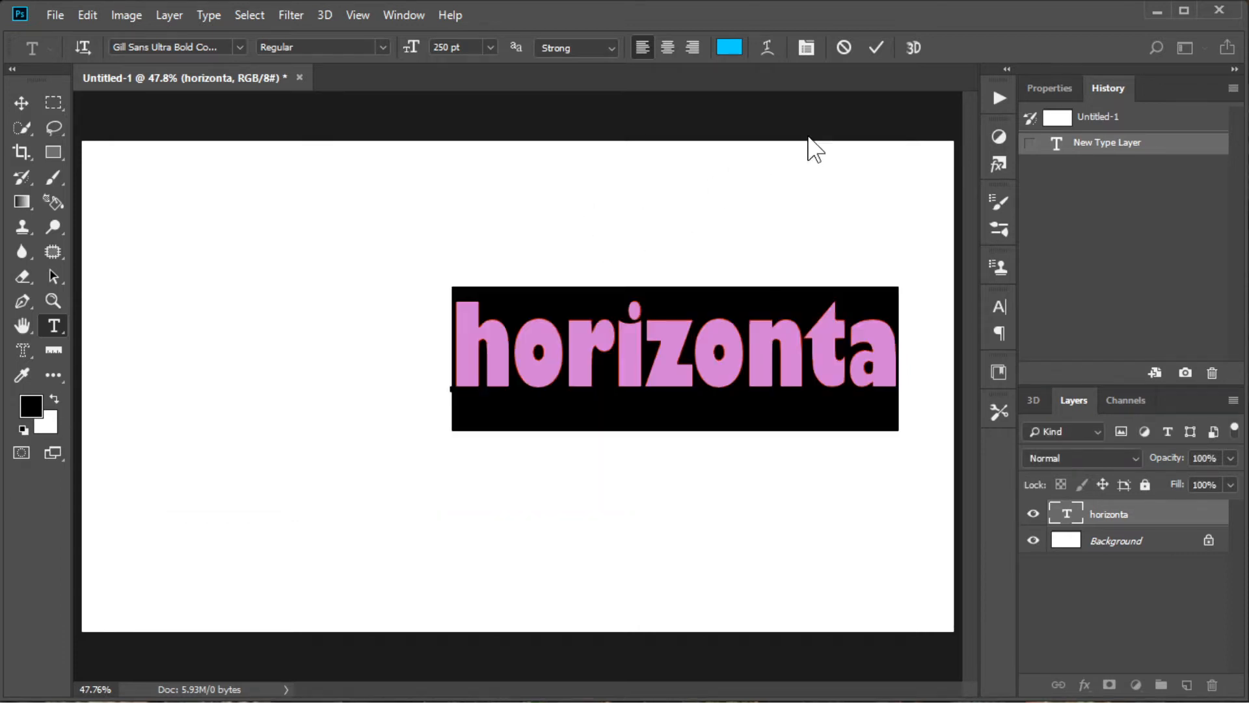
pyautogui.click(875, 48)
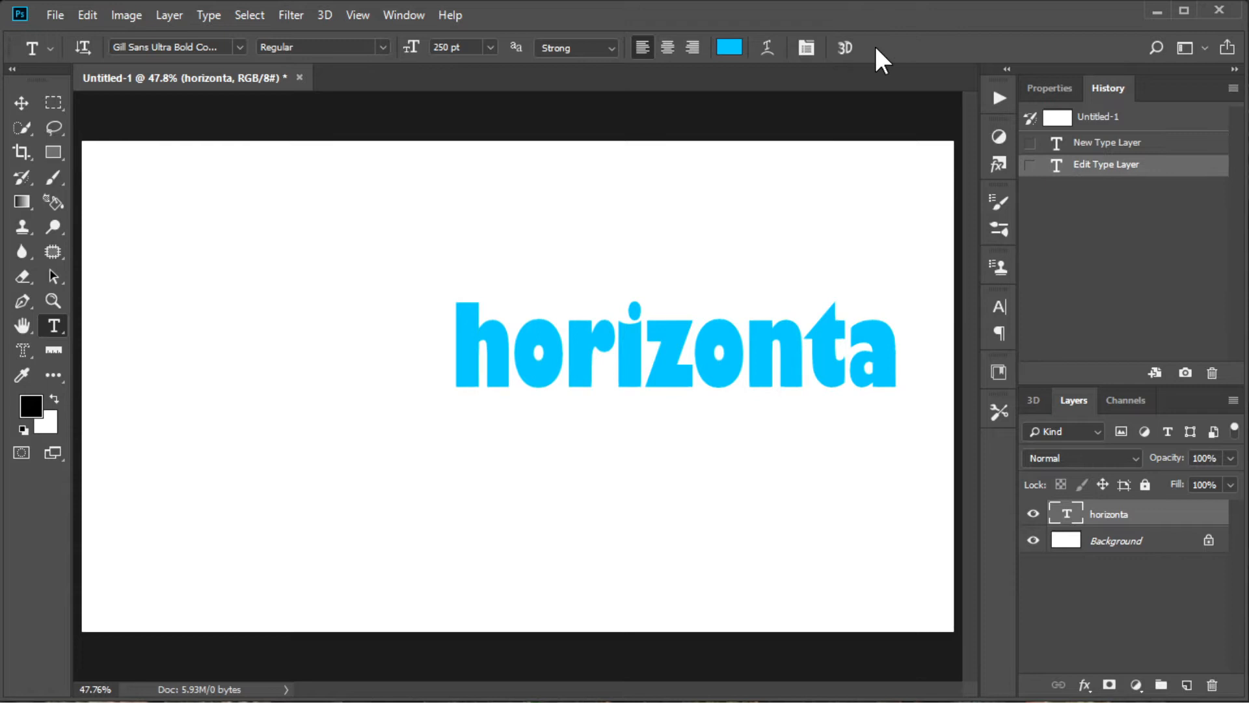
# Stretch the word "horizonta" wider and taller, skew it so it slopes upward to the right, and commit the transformation.
pyautogui.click(852, 357)
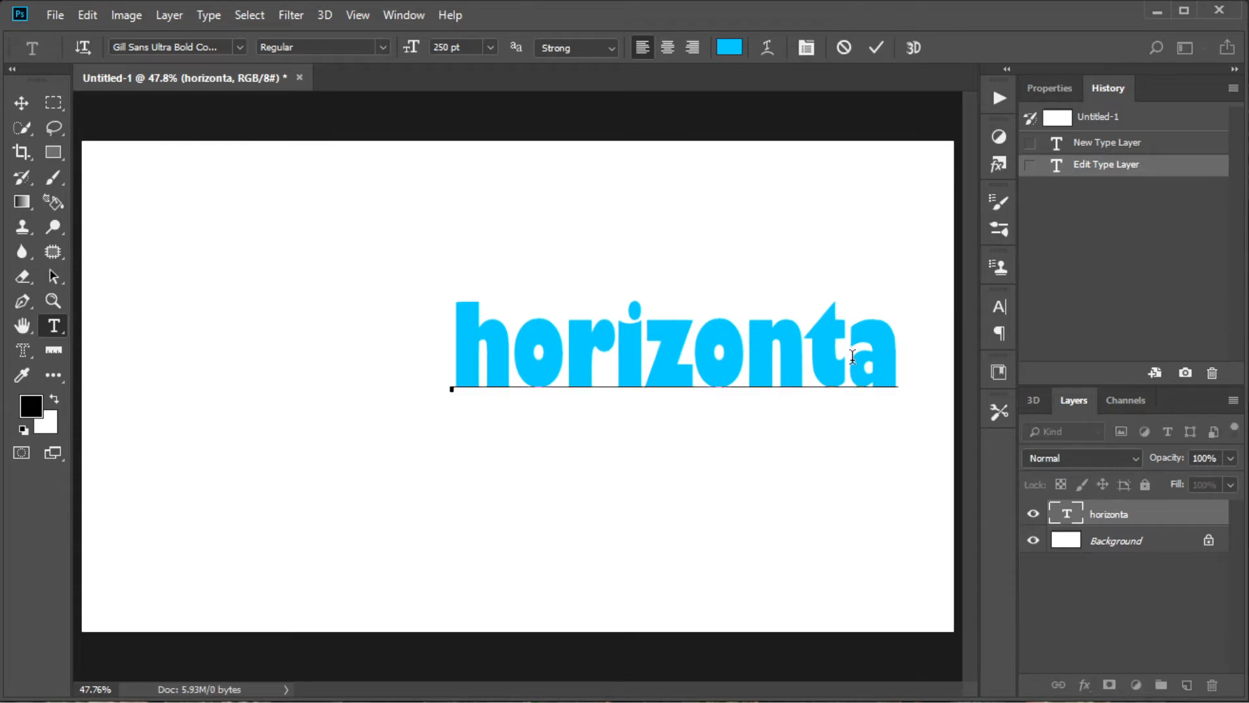
pyautogui.press('ctrl')
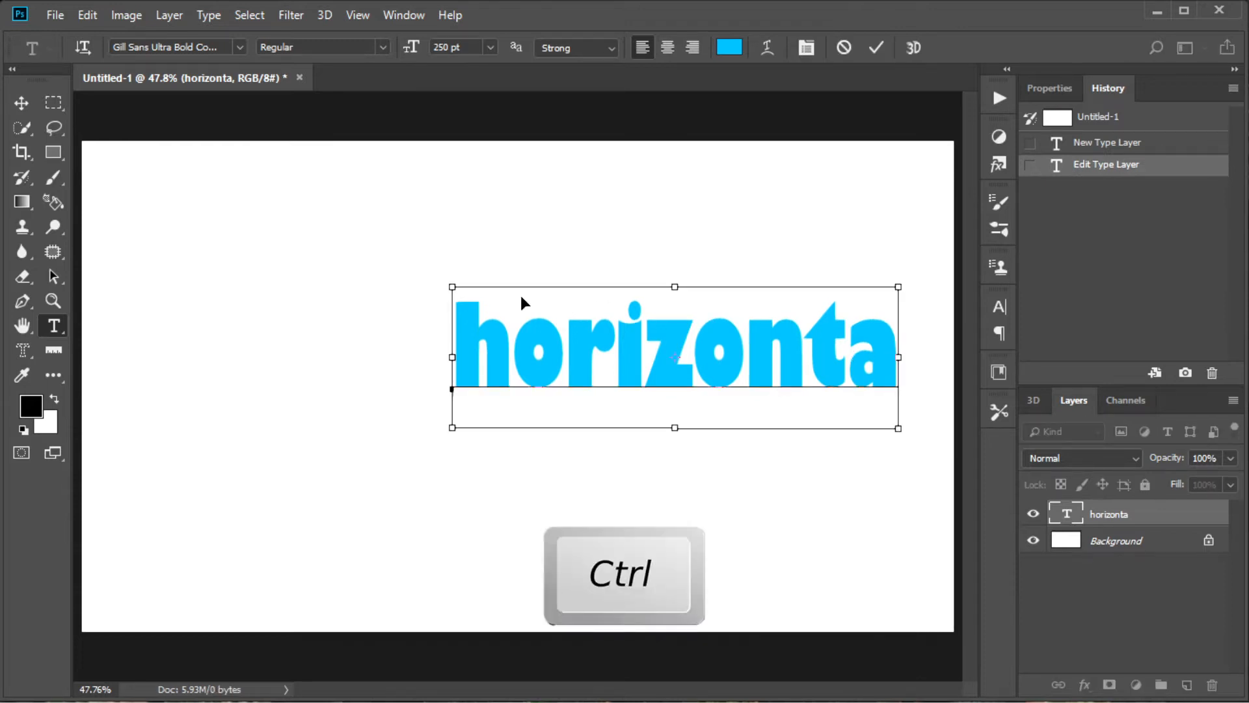
pyautogui.moveTo(449, 287); pyautogui.dragTo(421, 193)
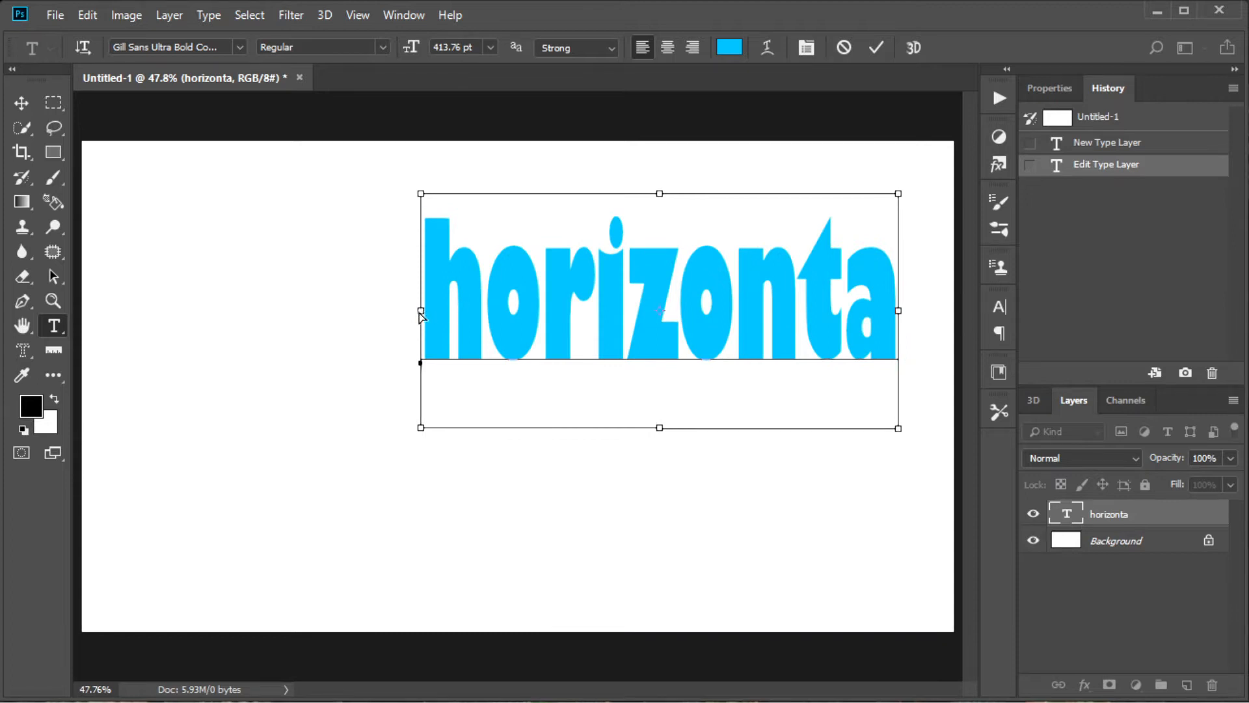
pyautogui.moveTo(421, 428); pyautogui.dragTo(289, 416)
pyautogui.press('ctrl')
pyautogui.moveTo(289, 322); pyautogui.dragTo(291, 392)
pyautogui.moveTo(592, 235); pyautogui.dragTo(671, 239)
pyautogui.moveTo(250, 546); pyautogui.dragTo(287, 593)
pyautogui.click(876, 48)
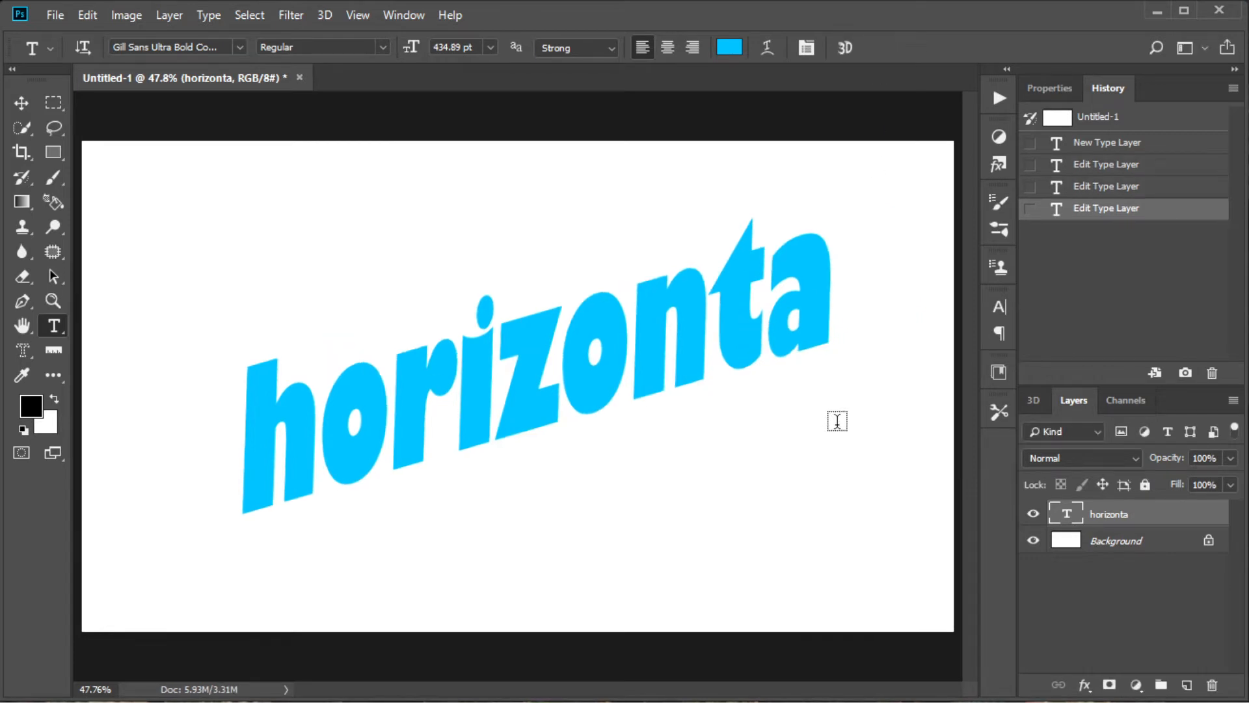
# Add a Drop Shadow to the text layer with 82% opacity, 31 px distance, 24% spread and 27 px size.
pyautogui.doubleClick(1168, 521)
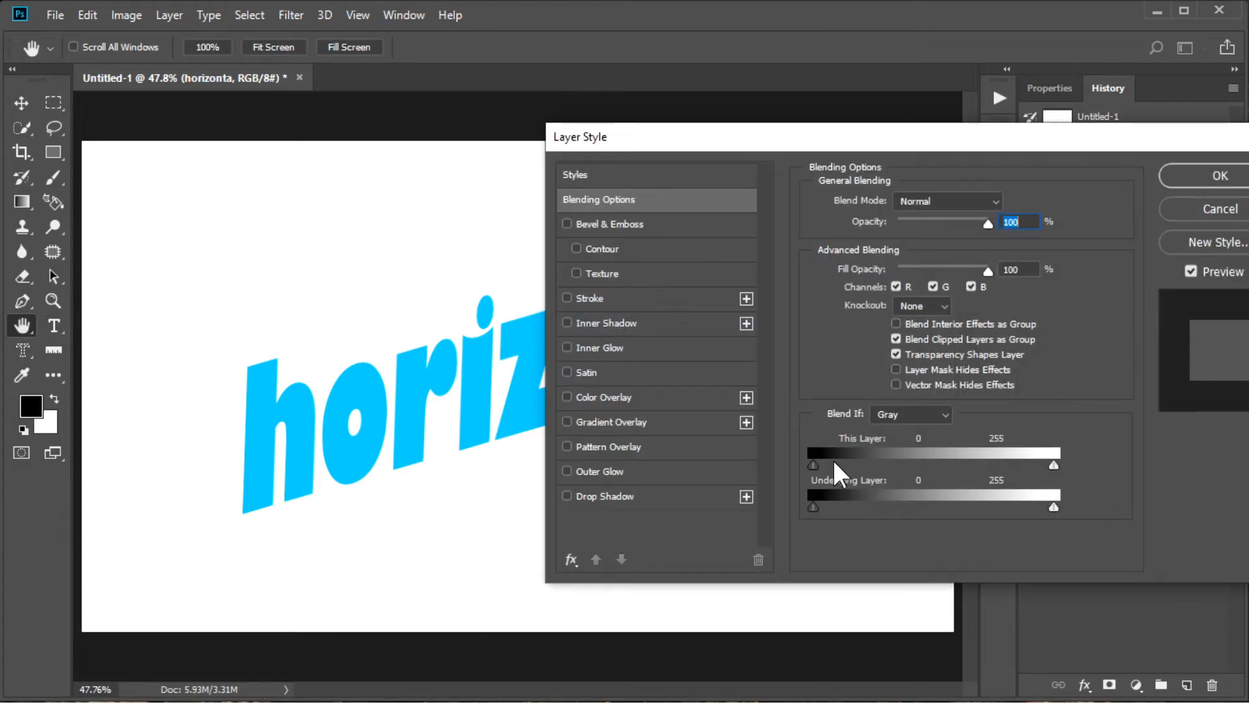
pyautogui.click(567, 496)
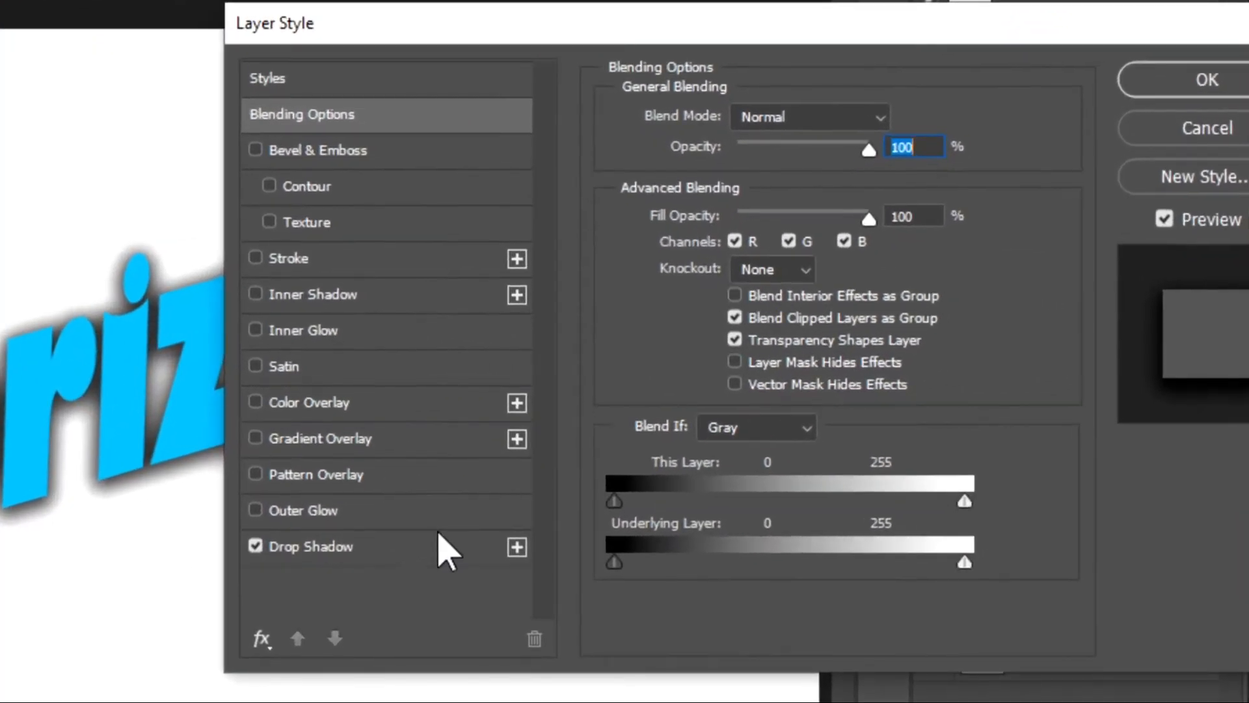
pyautogui.click(439, 541)
pyautogui.moveTo(721, 244); pyautogui.dragTo(747, 243)
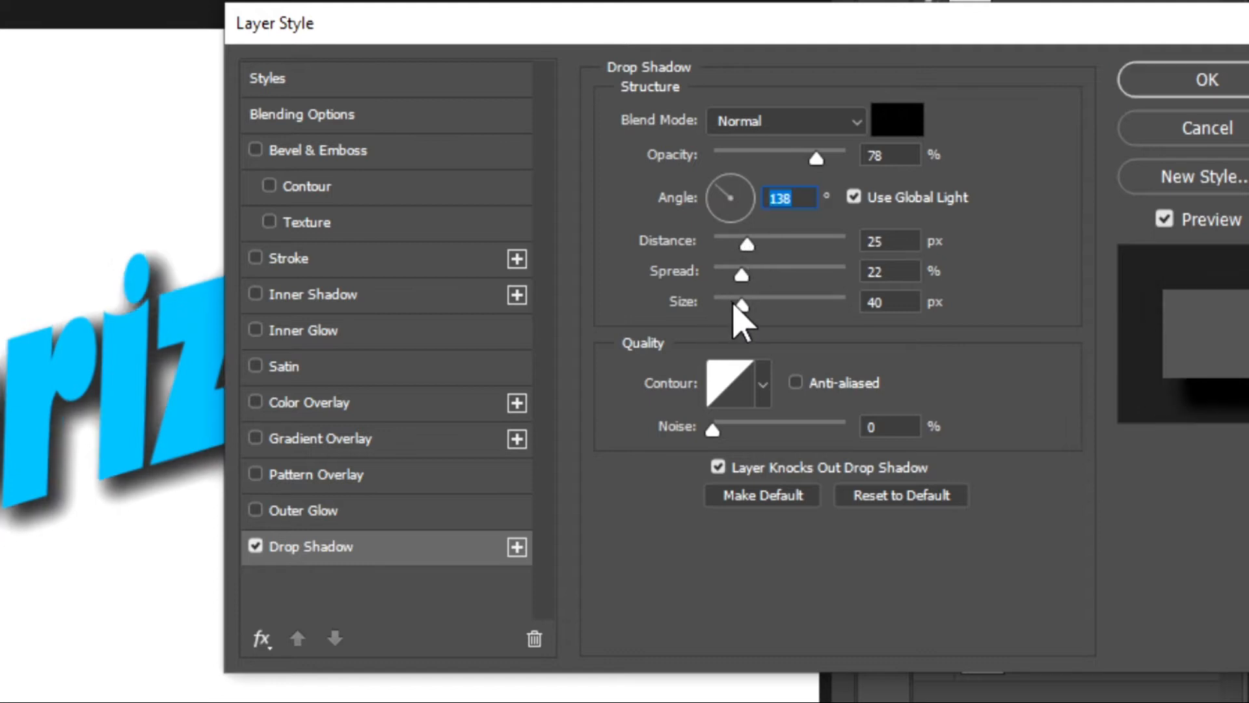
pyautogui.moveTo(741, 303); pyautogui.dragTo(755, 245)
pyautogui.click(748, 246)
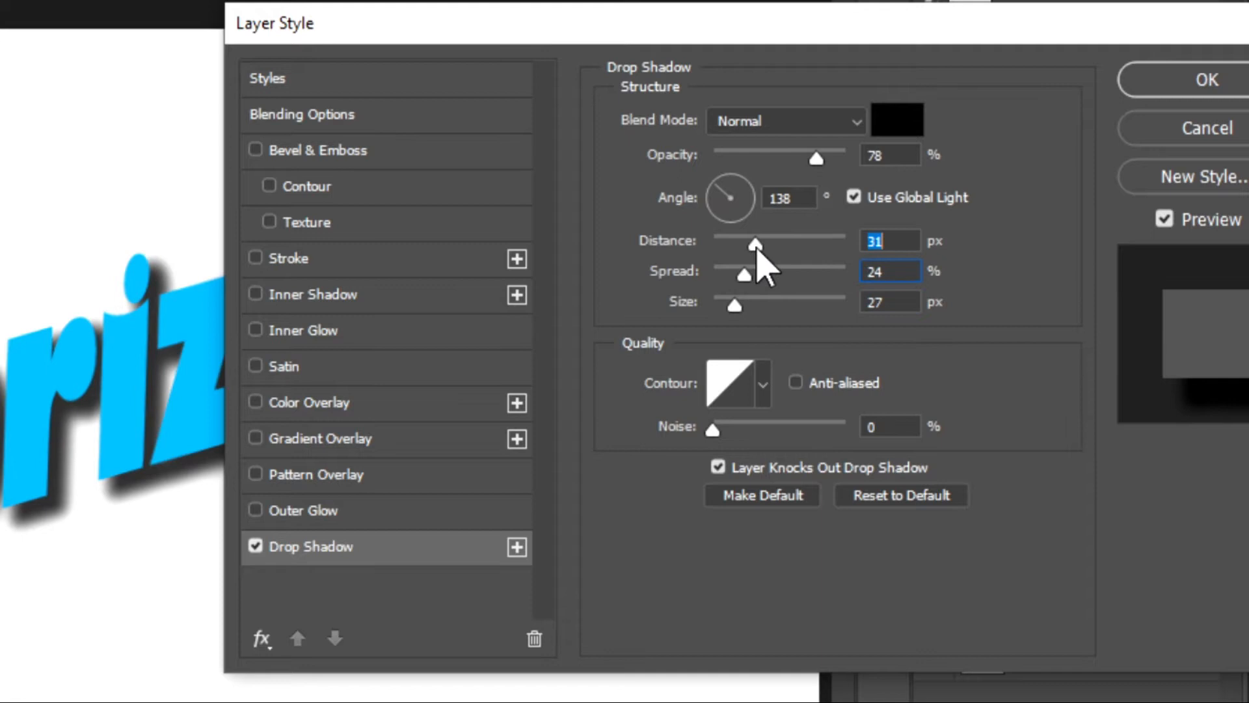
pyautogui.moveTo(814, 158); pyautogui.dragTo(822, 158)
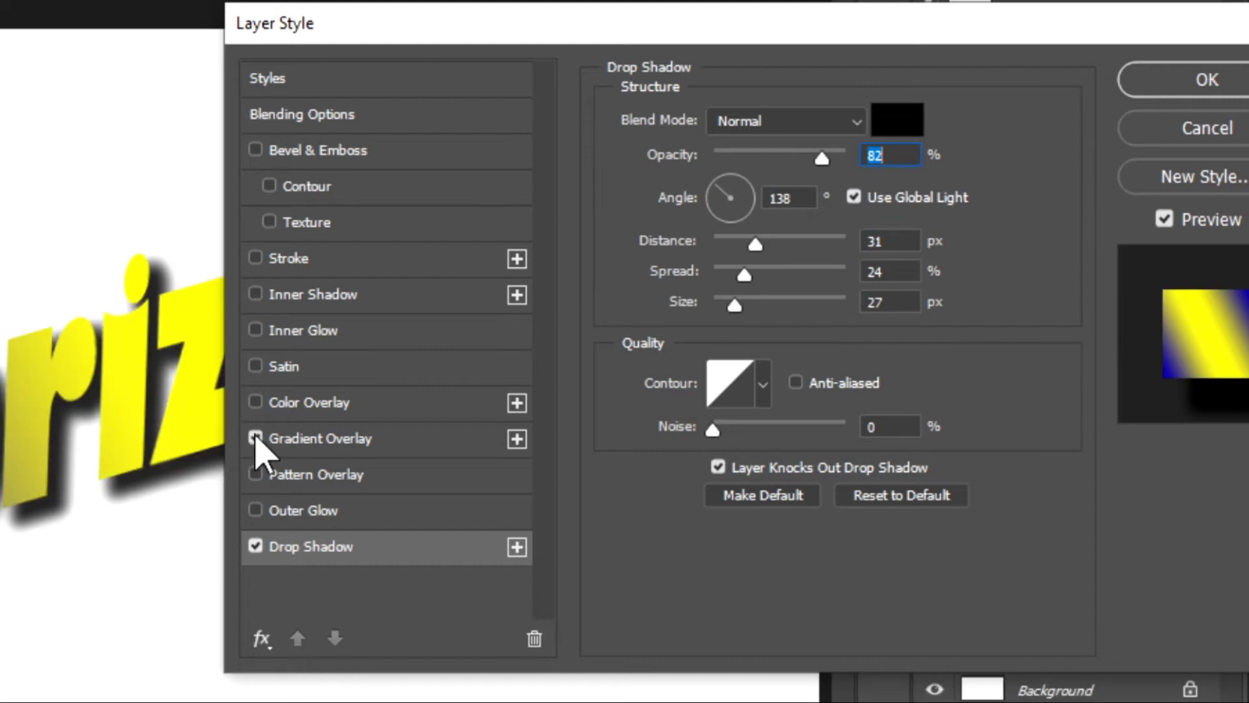
# Apply a Gradient Overlay to the text using the Blue, Red, Yellow preset, 71% opacity and 143% scale.
pyautogui.moveTo(434, 24); pyautogui.dragTo(390, 28)
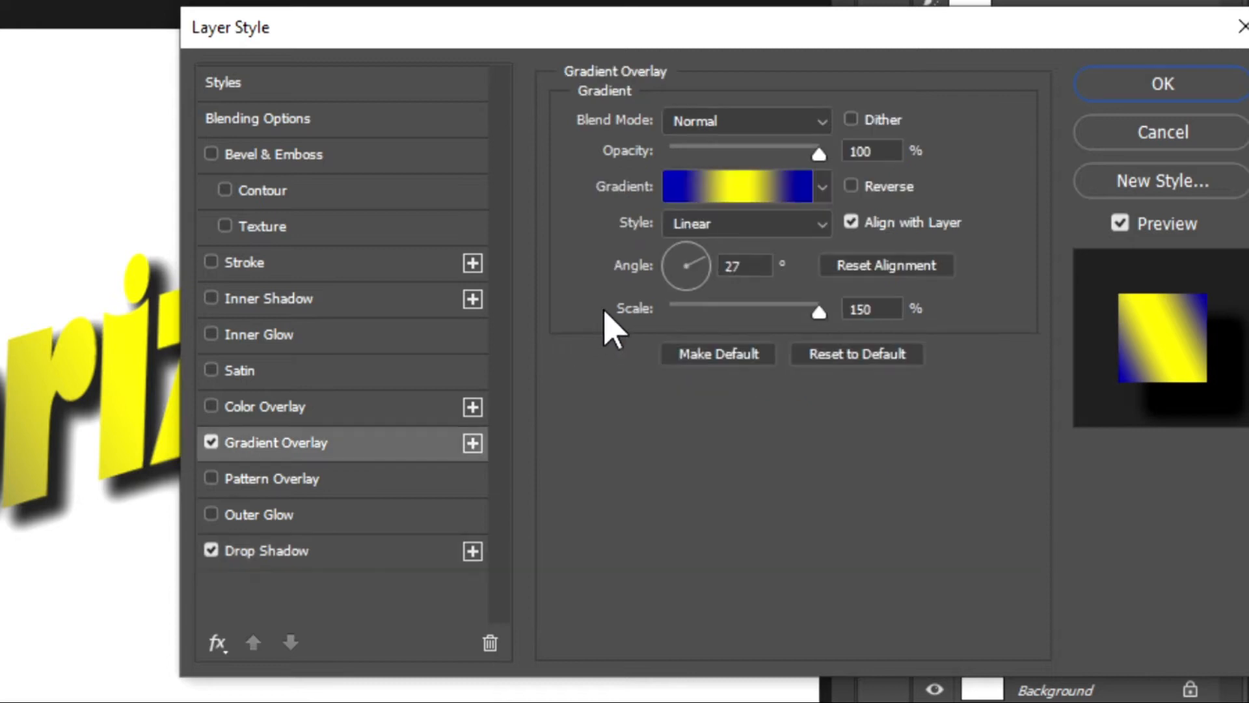
pyautogui.click(747, 195)
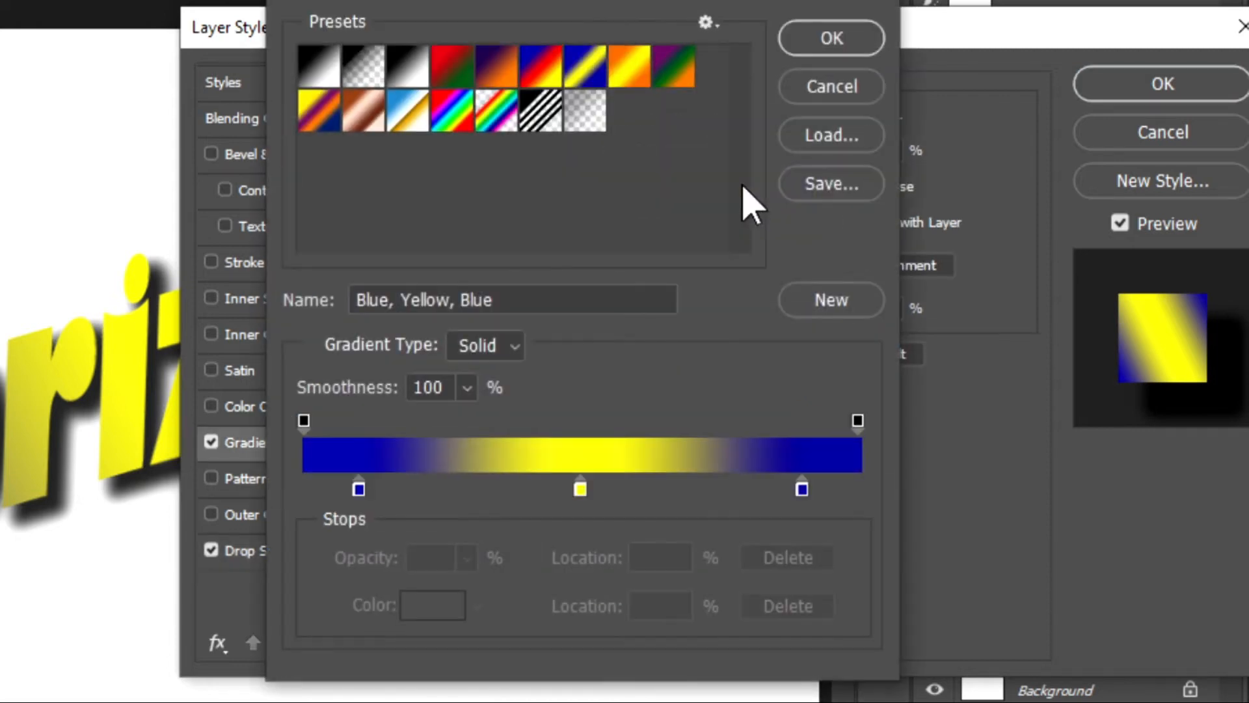
pyautogui.click(552, 77)
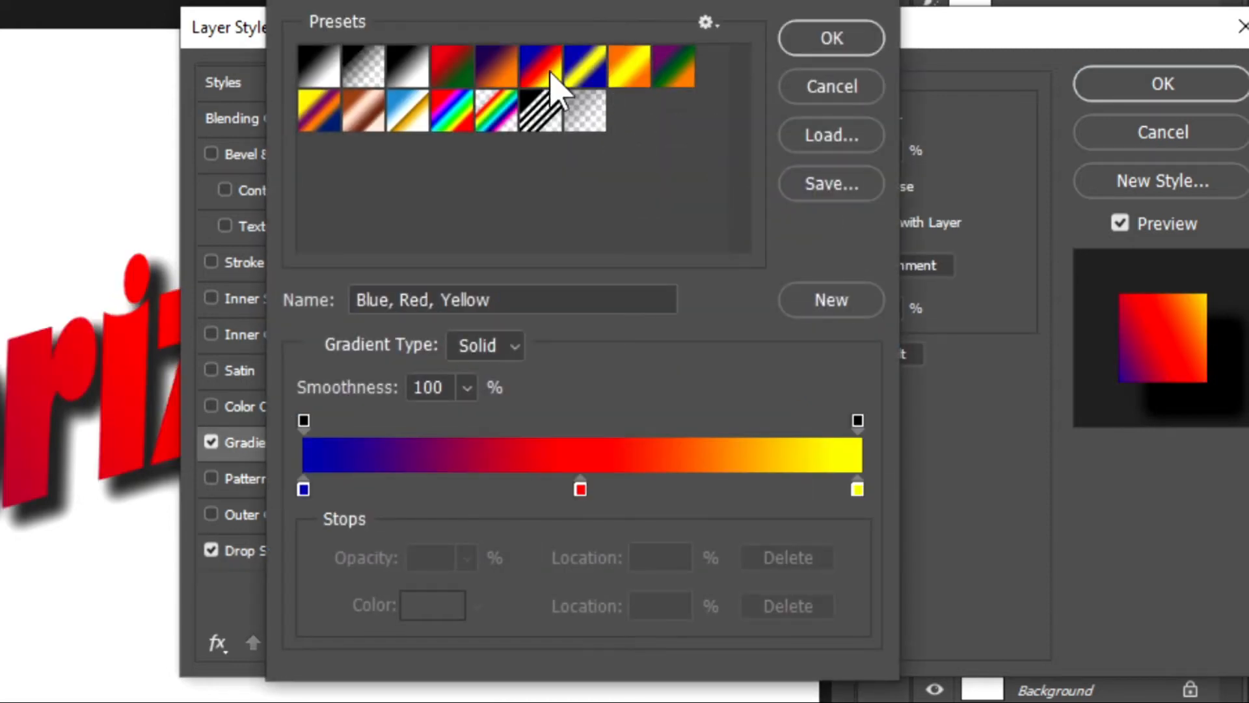
pyautogui.click(806, 39)
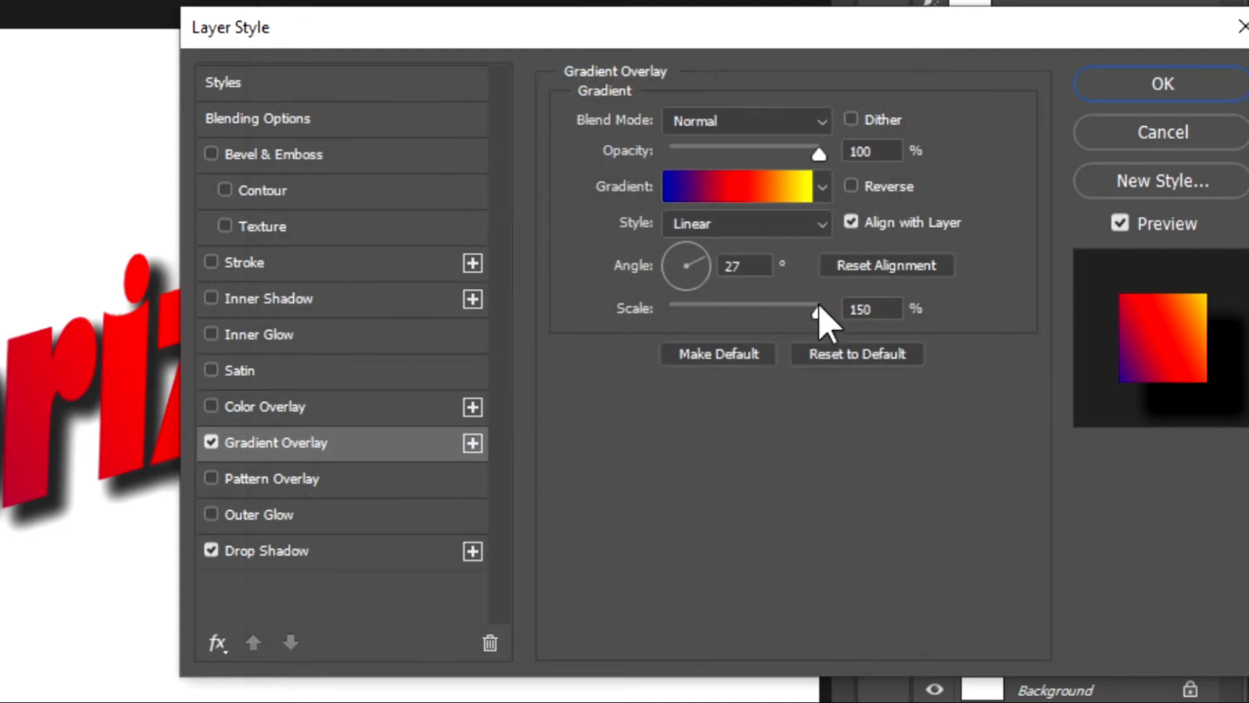
pyautogui.moveTo(817, 154); pyautogui.dragTo(774, 157)
pyautogui.moveTo(818, 313)
pyautogui.mouseDown()
pyautogui.moveTo(761, 325)
pyautogui.moveTo(817, 319)
pyautogui.mouseUp()
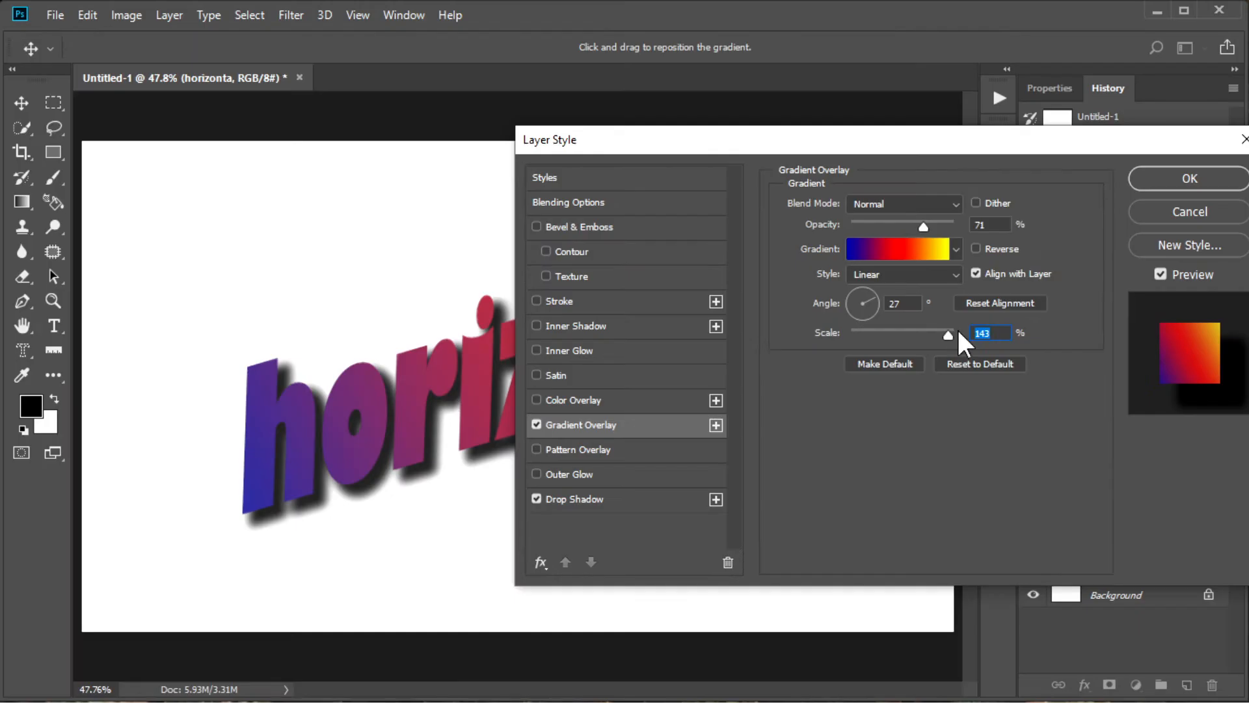
pyautogui.click(1135, 186)
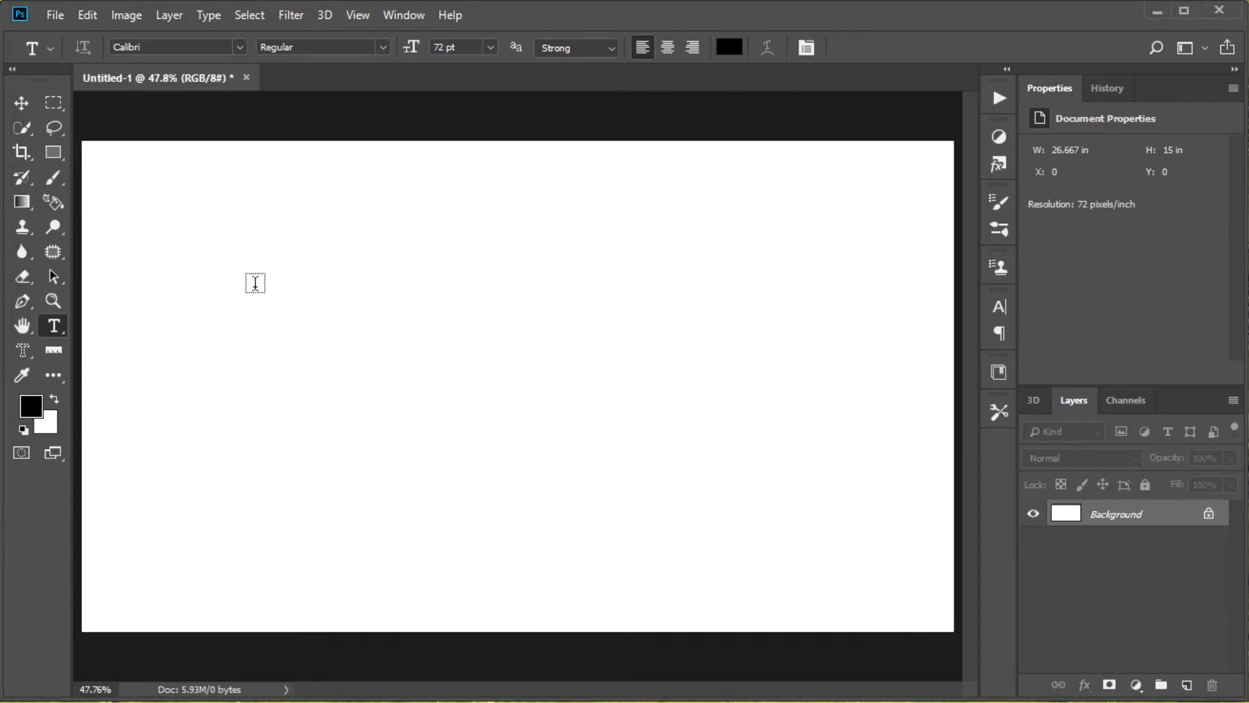
# Fill a new paragraph text box about 15.24 × 6.63 in with "horizontal typing" nine times, and make the box narrower and taller.
pyautogui.moveTo(247, 269); pyautogui.dragTo(745, 486)
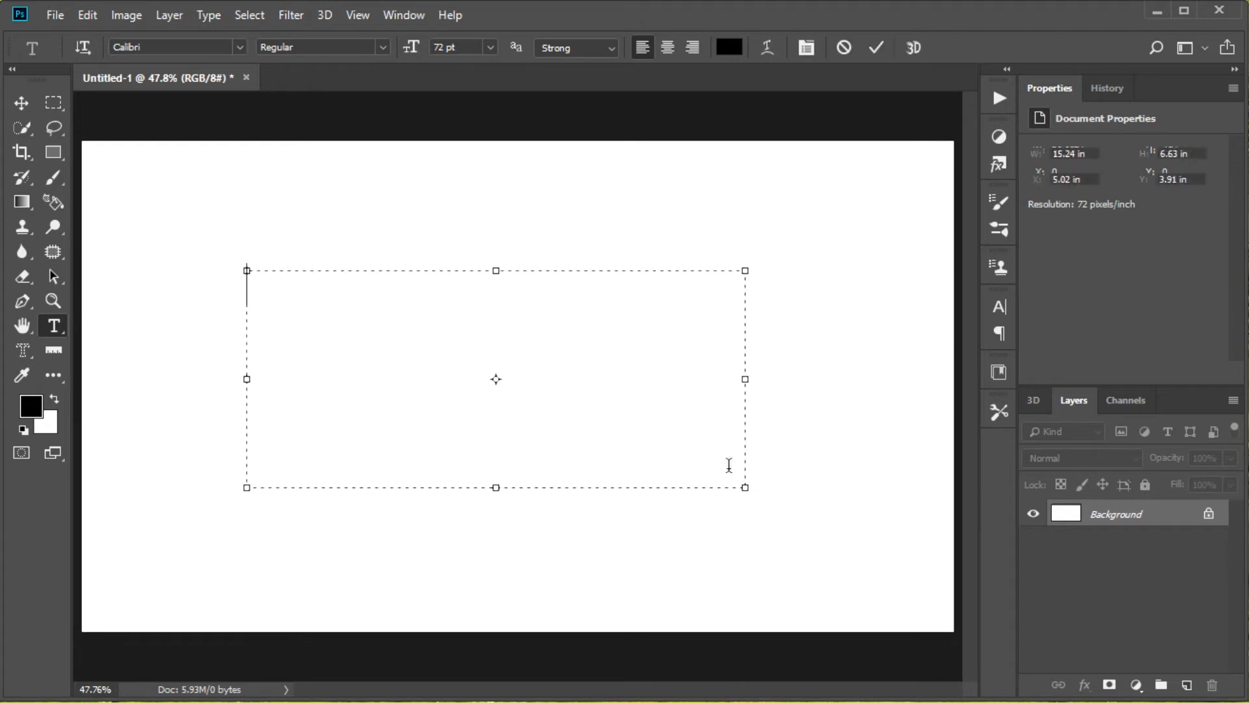
pyautogui.write('horizontal typing h')
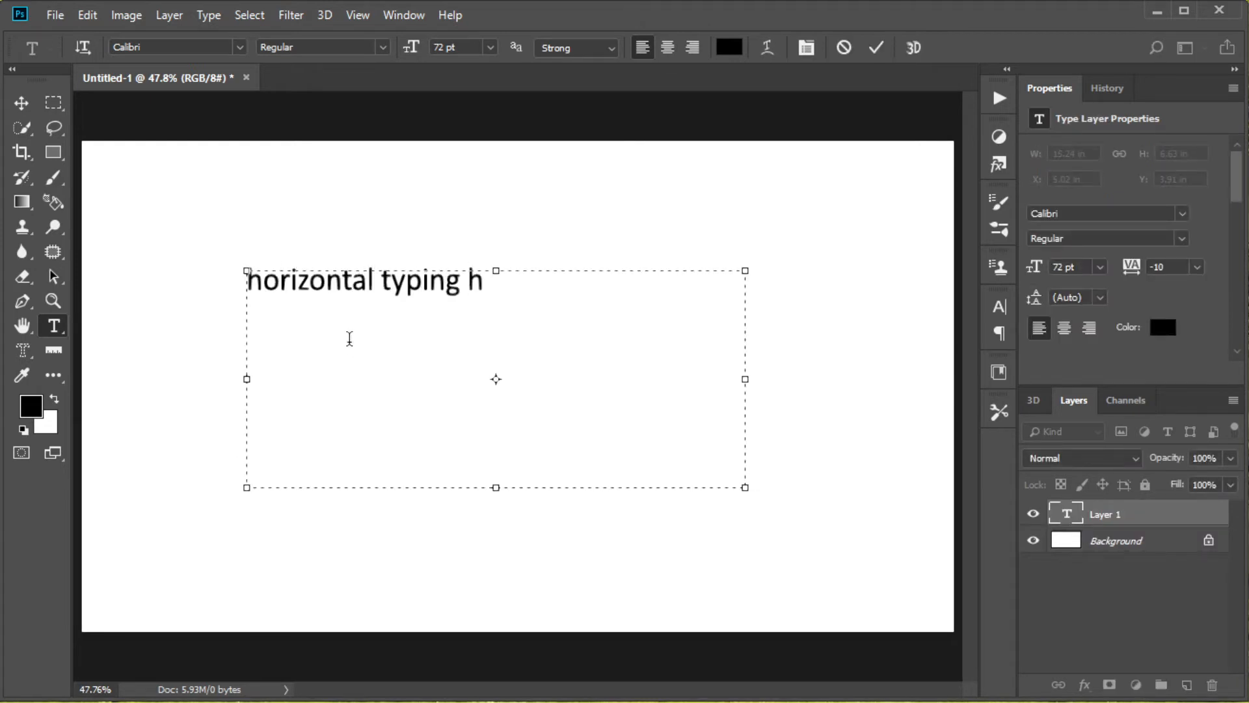
pyautogui.write('orizontal typing horizontal typing horizontal typing horizont')
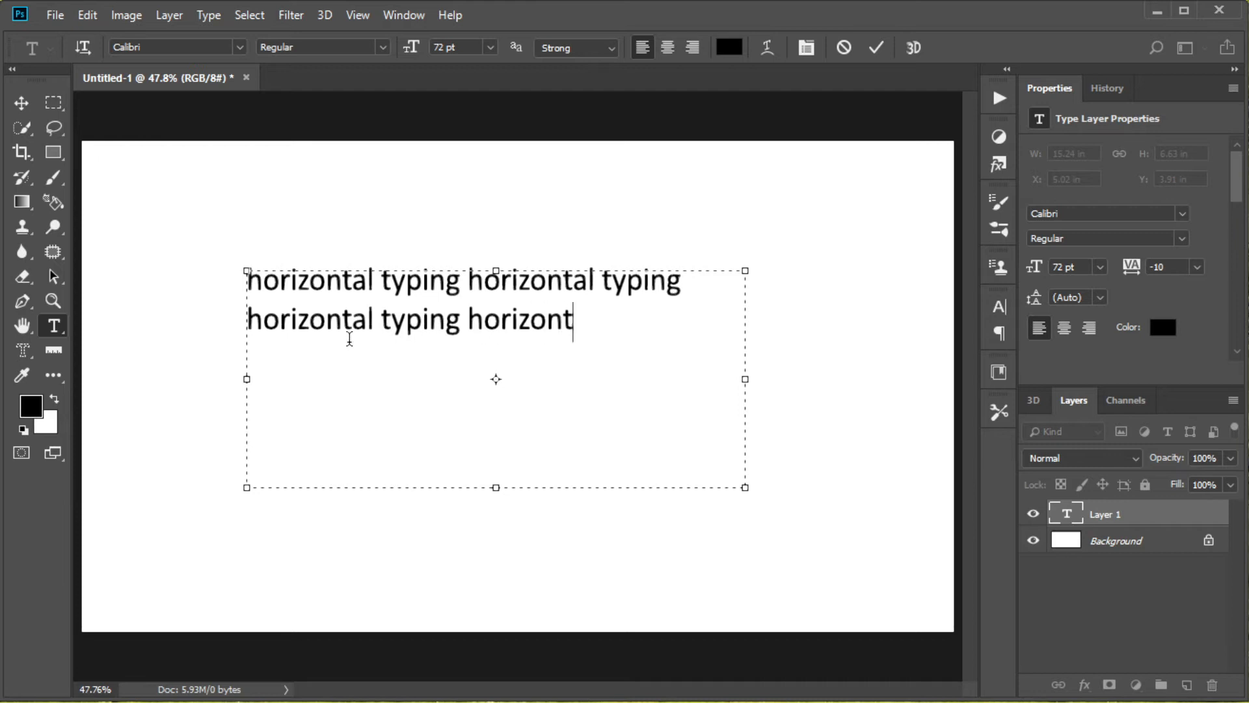
pyautogui.write('al typing horizontal typing horizontal typing horizontal ')
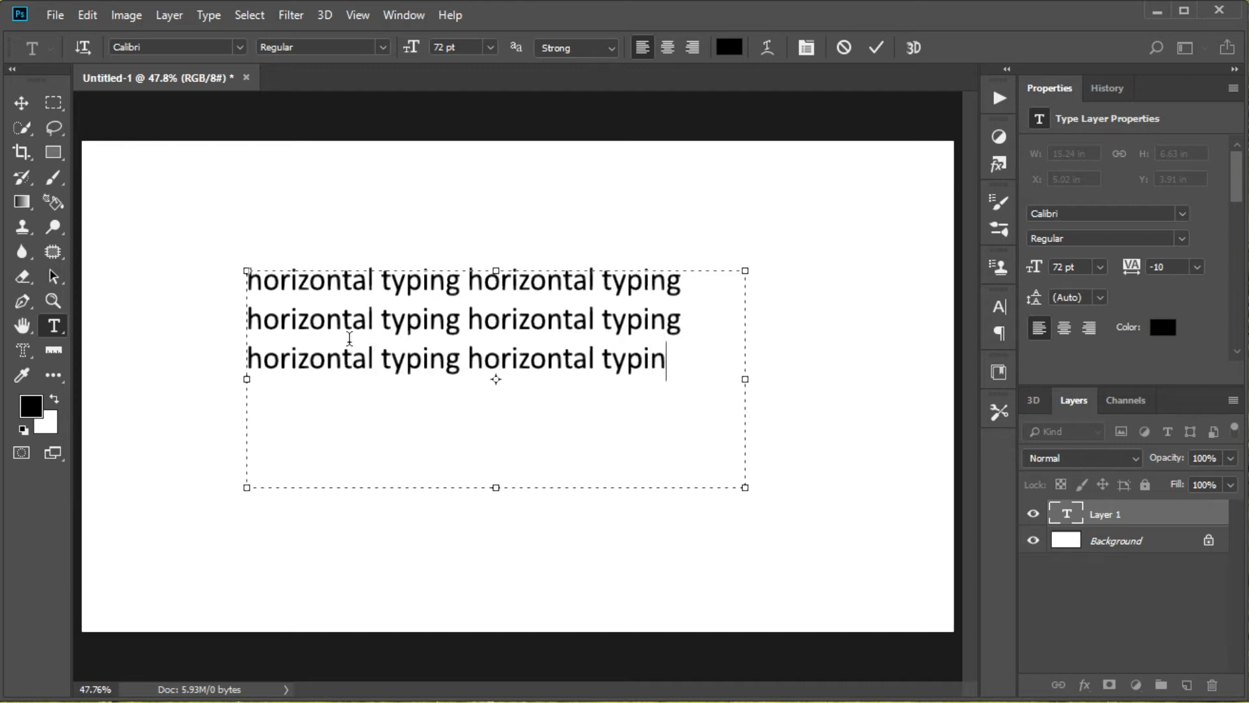
pyautogui.write('typing horizontal typing')
pyautogui.moveTo(745, 379); pyautogui.dragTo(655, 380)
pyautogui.moveTo(447, 488); pyautogui.dragTo(454, 522)
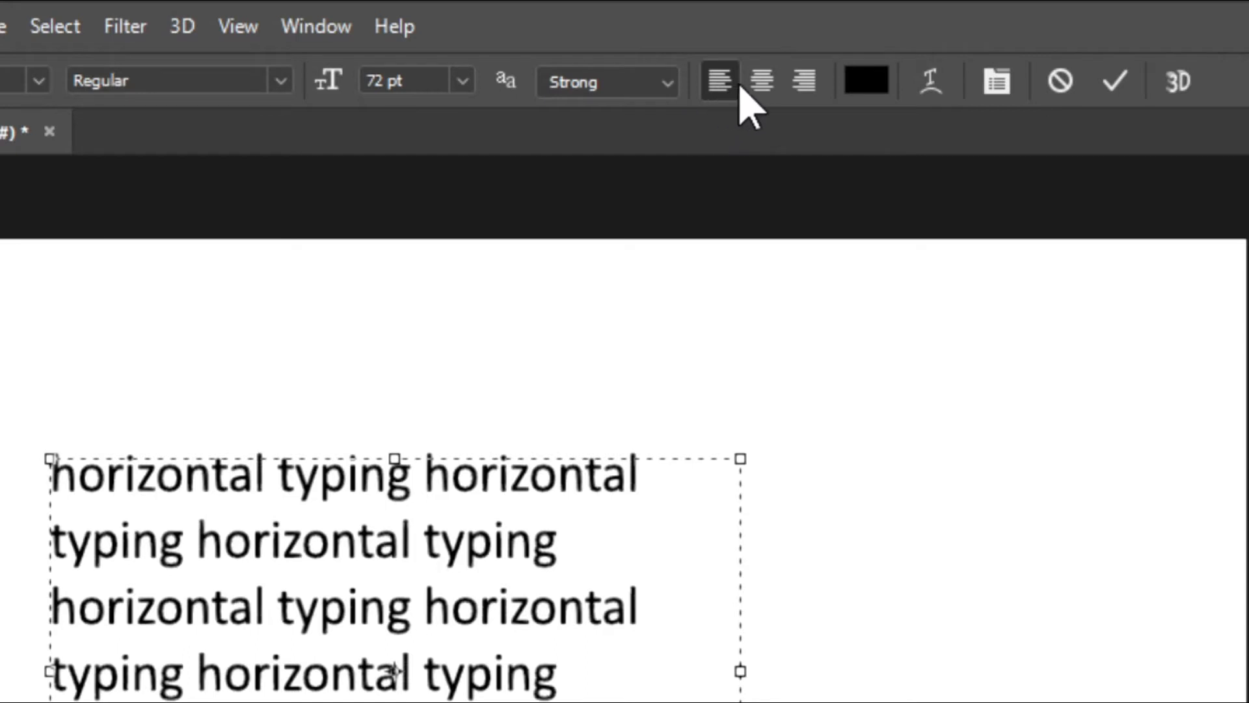
# Try centered, right-aligned and all four justified alignments on the paragraph, and return it to left alignment.
pyautogui.click(764, 84)
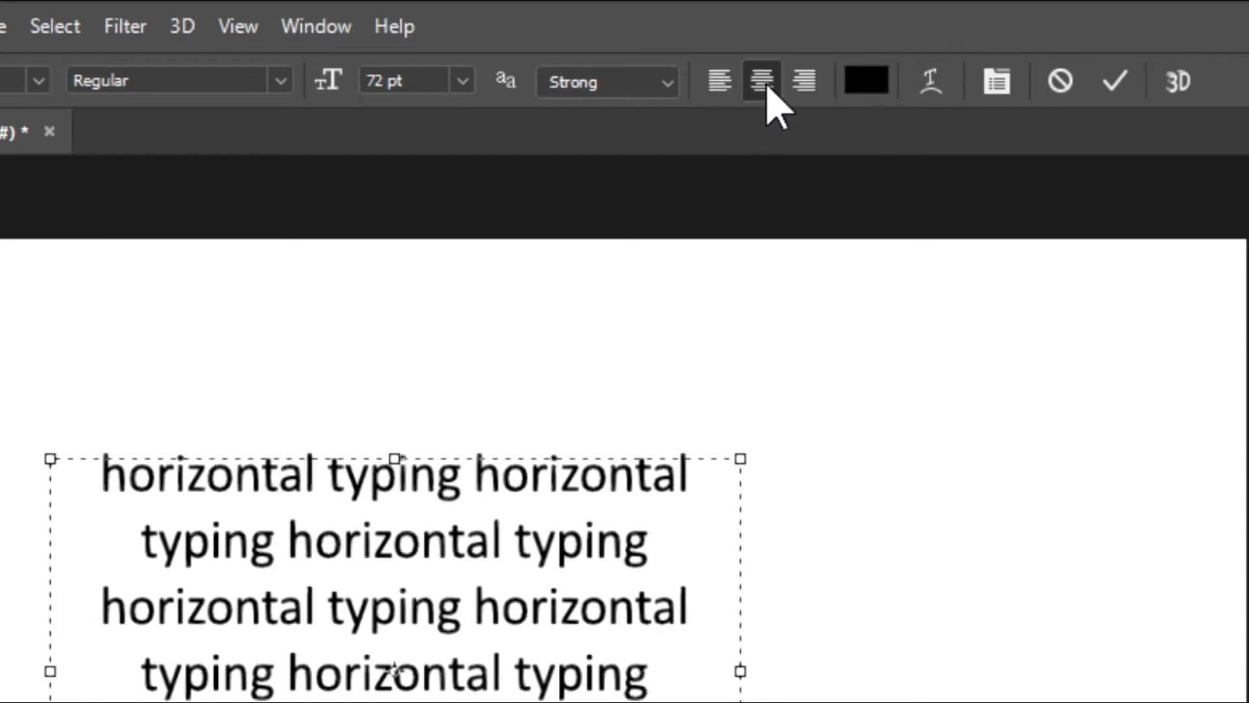
pyautogui.click(803, 83)
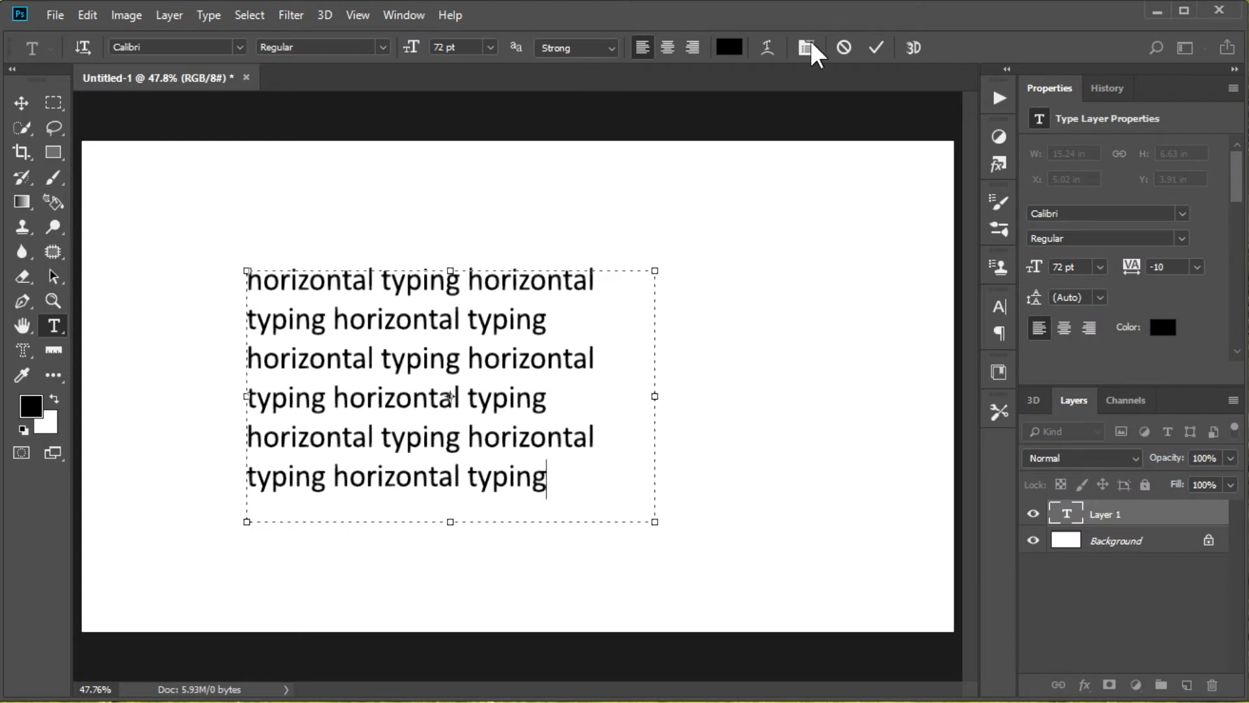
pyautogui.click(808, 46)
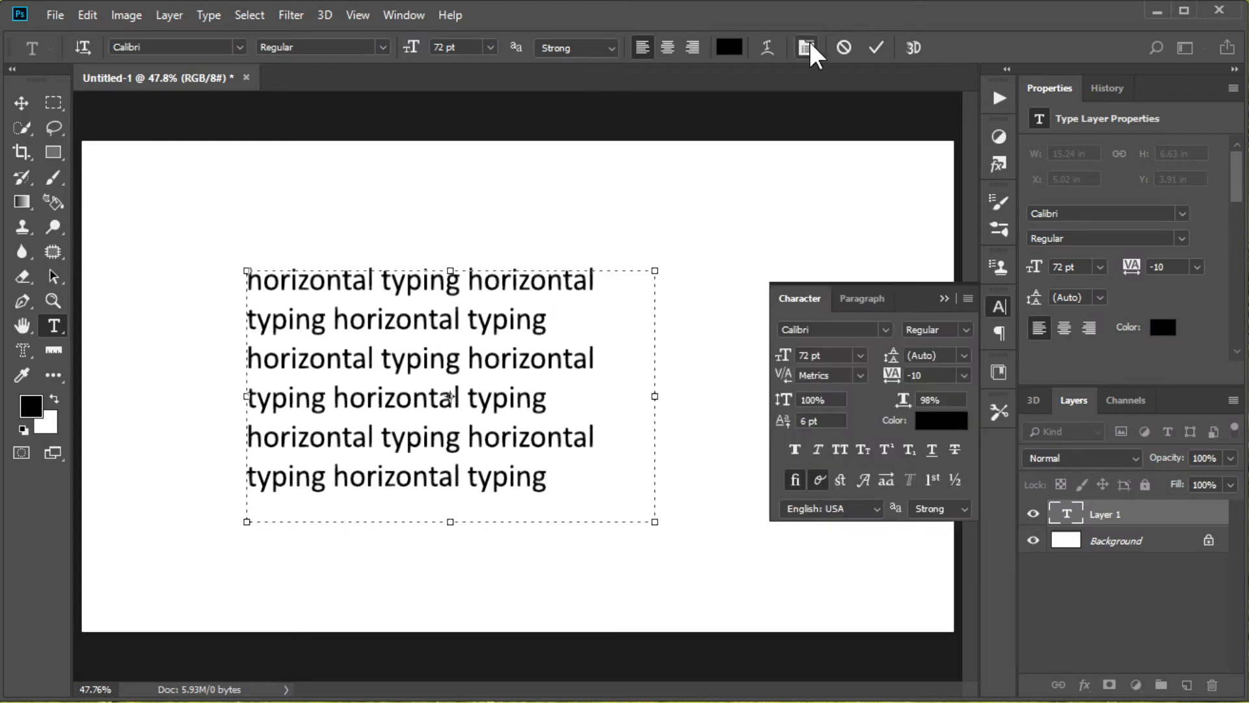
pyautogui.click(865, 300)
pyautogui.click(876, 332)
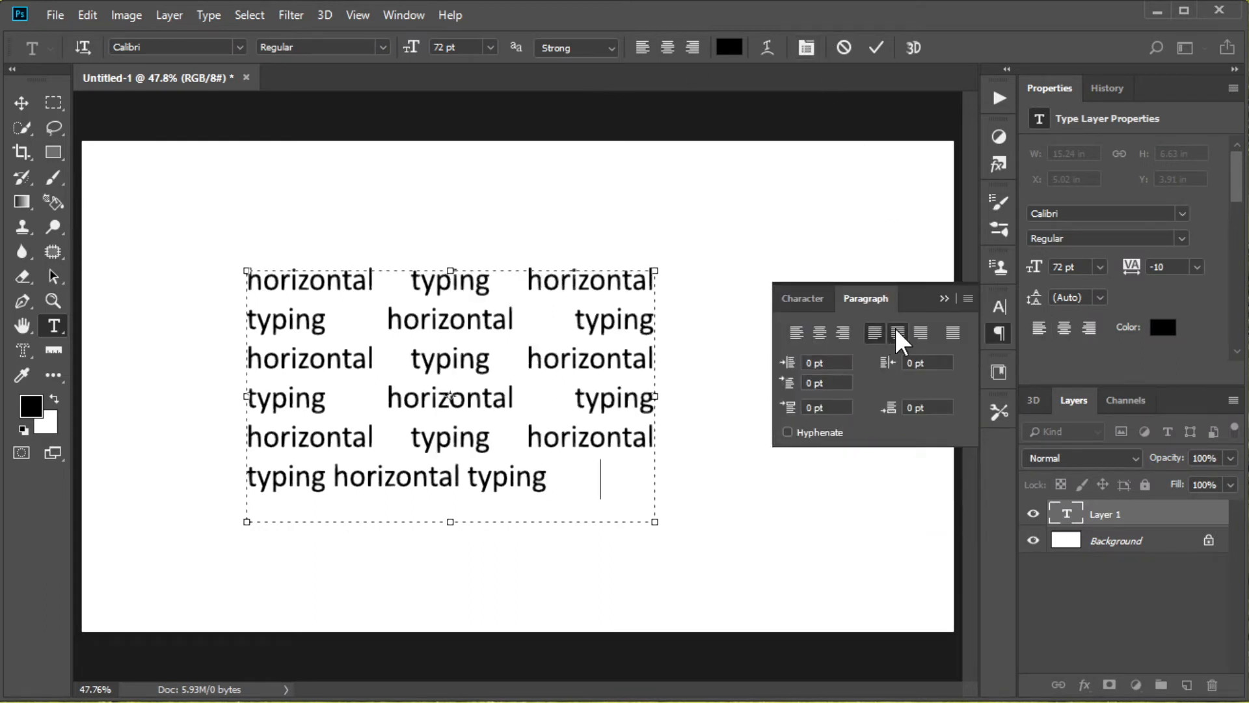
pyautogui.click(897, 332)
pyautogui.click(920, 332)
pyautogui.click(953, 332)
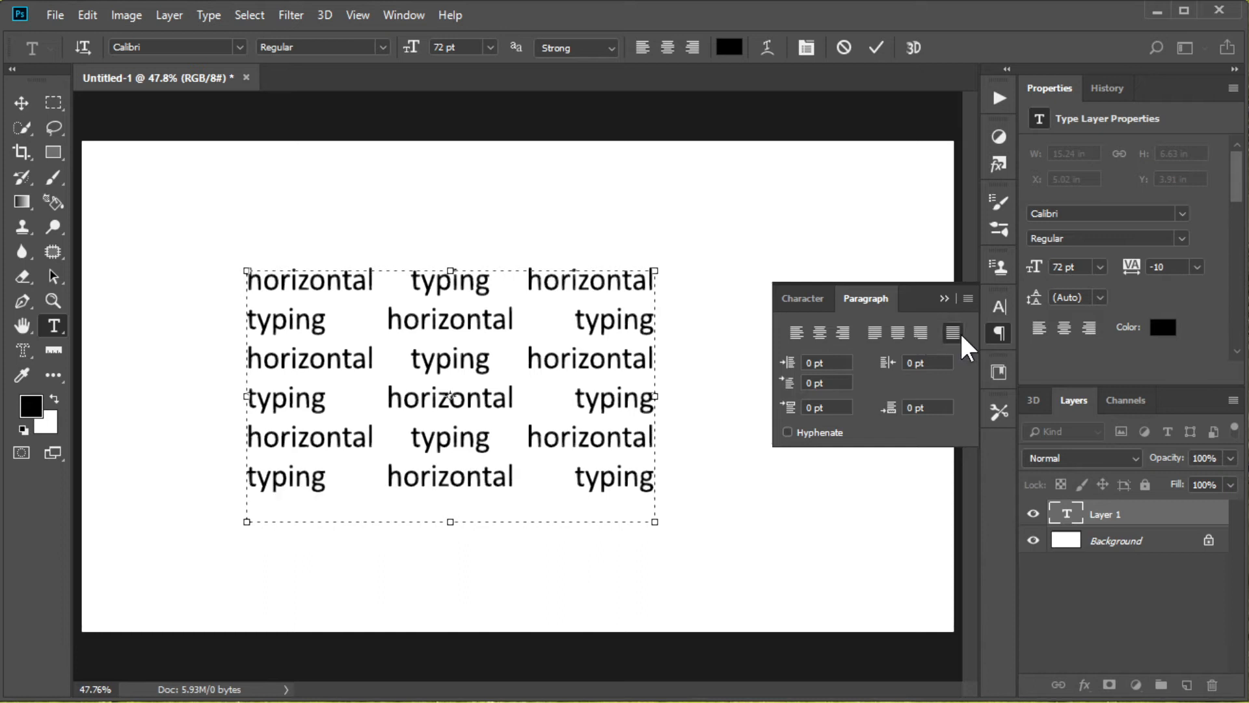
pyautogui.click(796, 332)
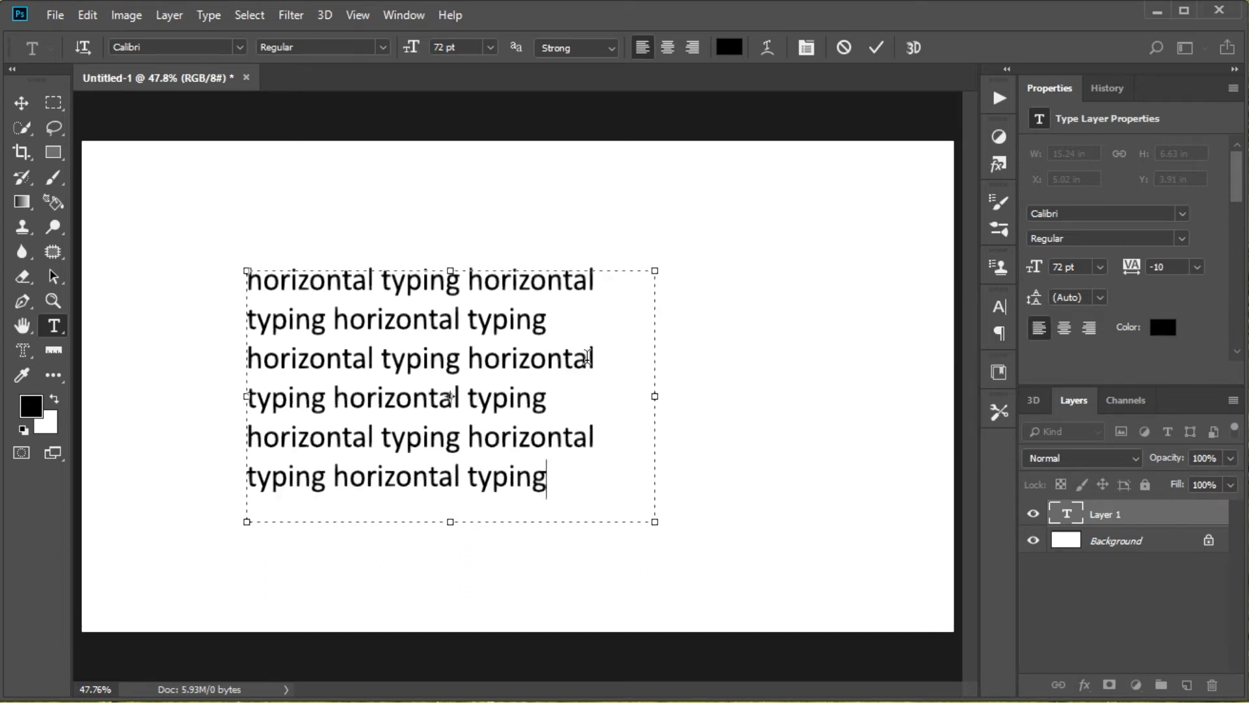
# Transform the paragraph text by stretching it wider and flatter and skewing its left and right sides, and commit the edit.
pyautogui.press('ctrl')
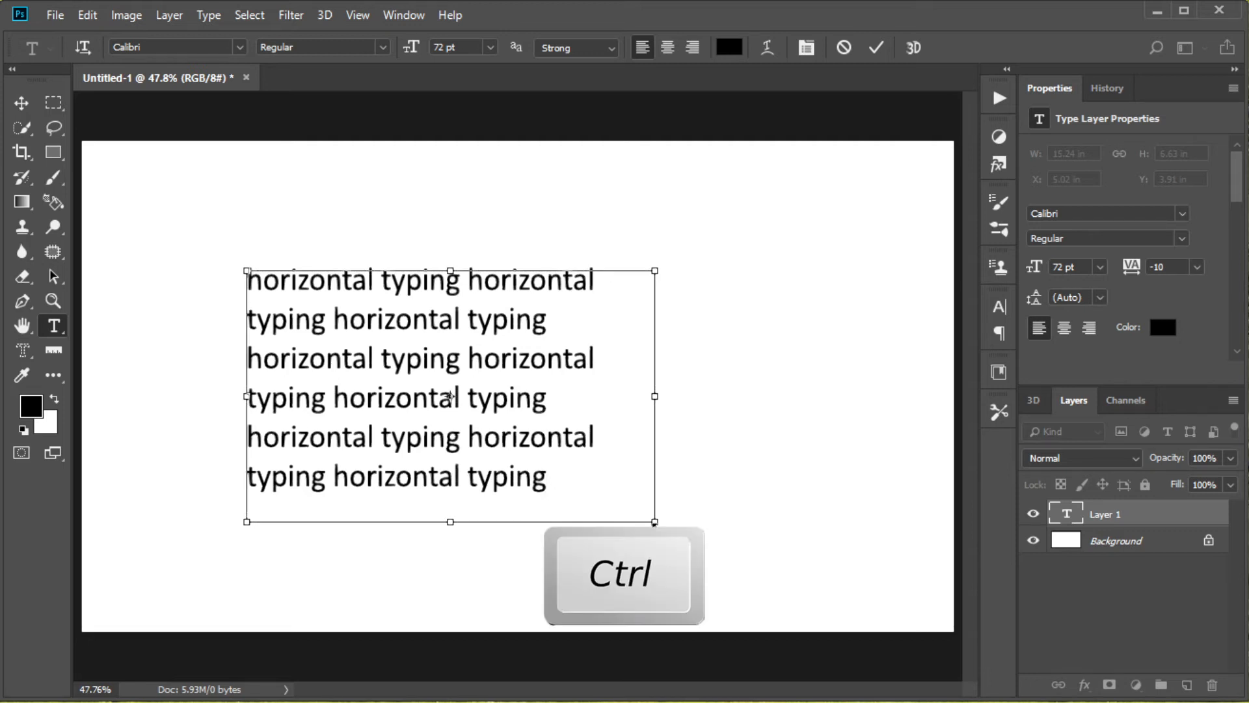
pyautogui.moveTo(648, 520); pyautogui.dragTo(847, 440)
pyautogui.moveTo(248, 356); pyautogui.dragTo(188, 472)
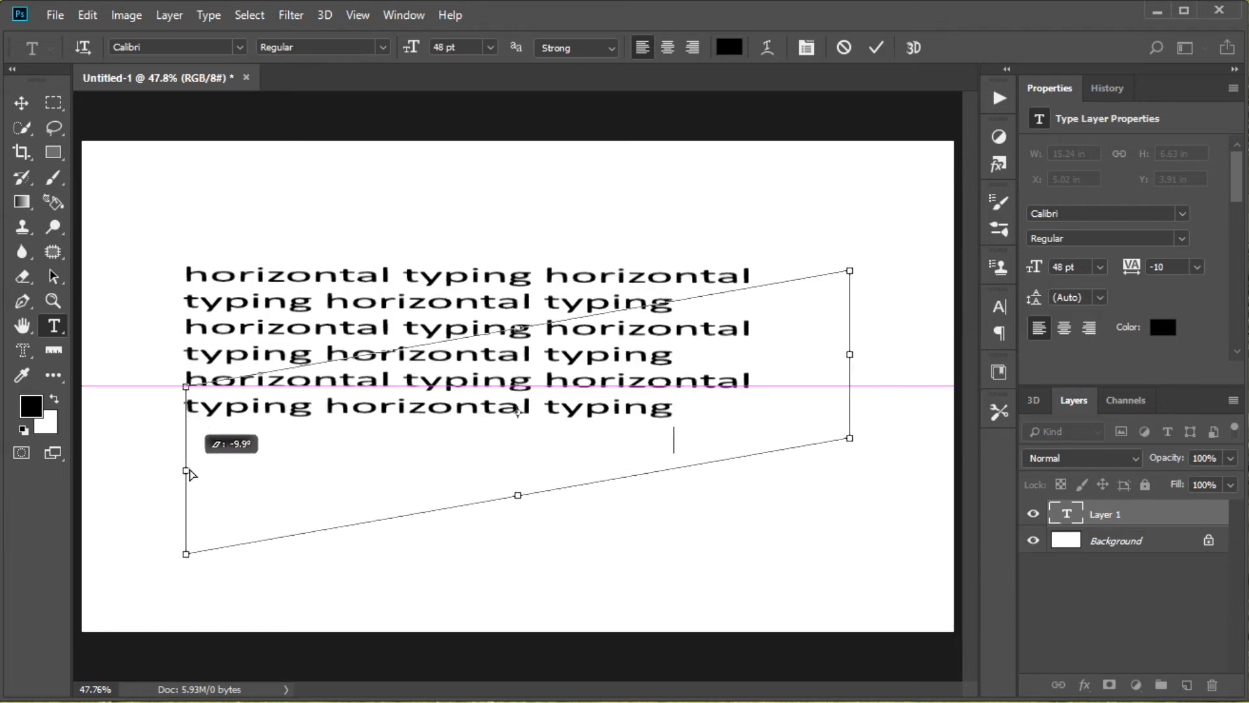
pyautogui.moveTo(850, 354); pyautogui.dragTo(844, 219)
pyautogui.click(876, 48)
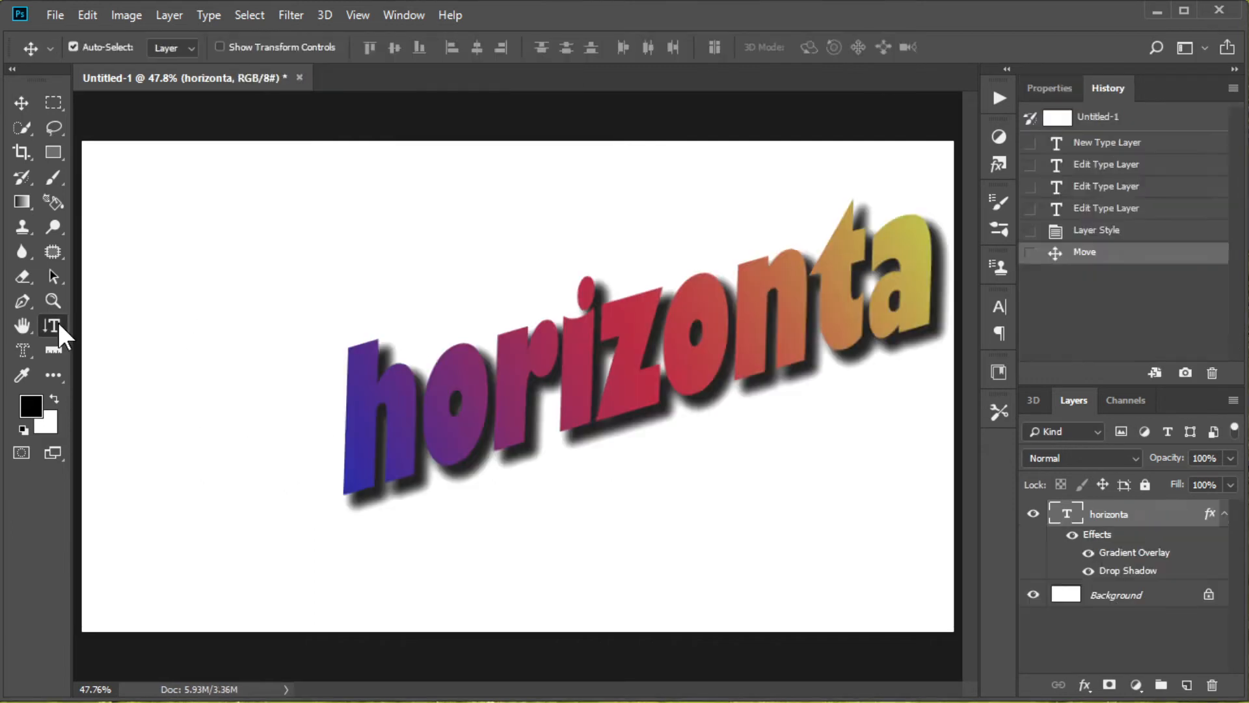
# Add the word "vertical" with the Vertical Type tool at 100 pt in the empty area beside the gradient text.
pyautogui.rightClick(55, 323)
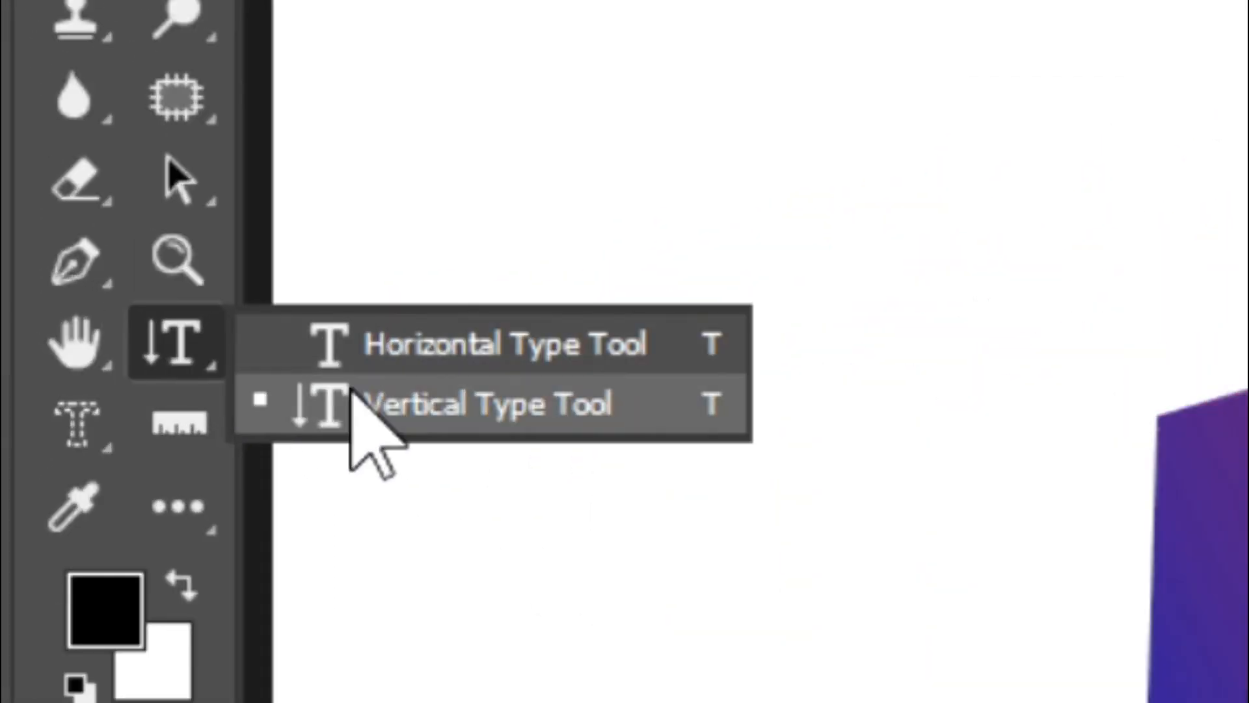
pyautogui.click(111, 349)
pyautogui.click(150, 193)
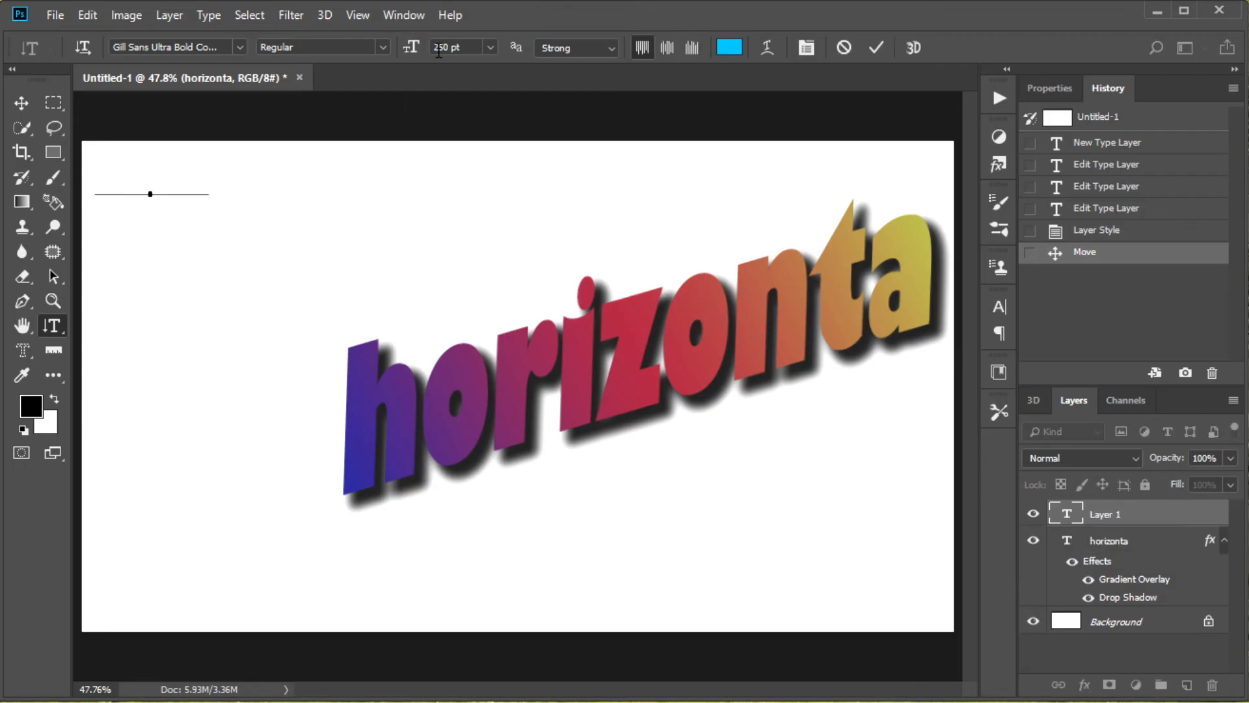
pyautogui.write('100')
pyautogui.write('vertical')
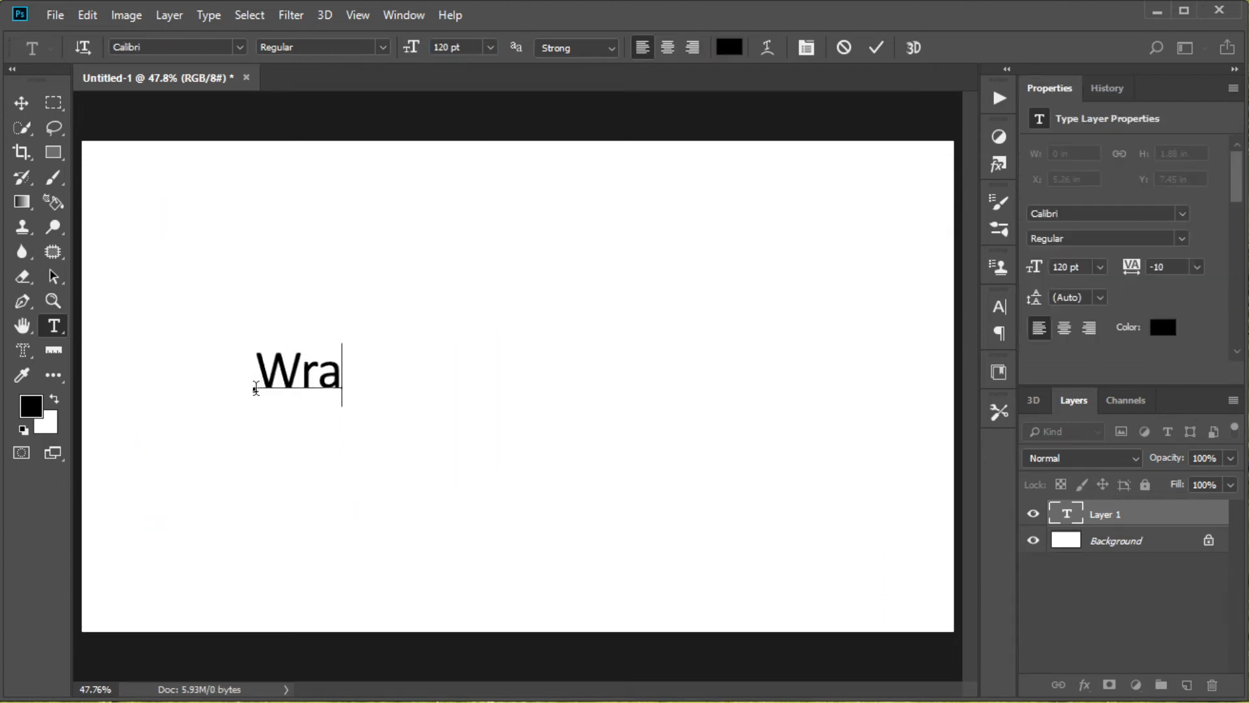
# Write "Wraped Text" as horizontal point text, set its size to 200 pt, and move it toward the canvas center.
pyautogui.write('ped Text')
pyautogui.moveTo(502, 389); pyautogui.dragTo(257, 369)
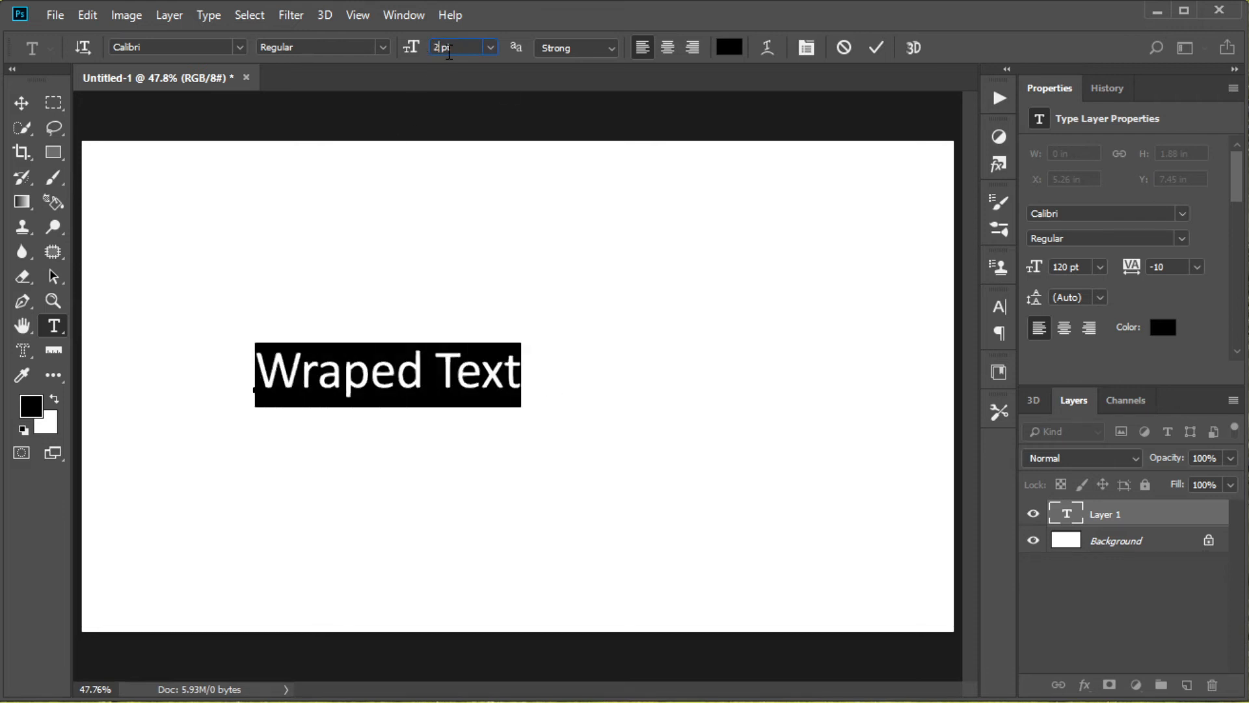
pyautogui.moveTo(533, 464); pyautogui.dragTo(588, 482)
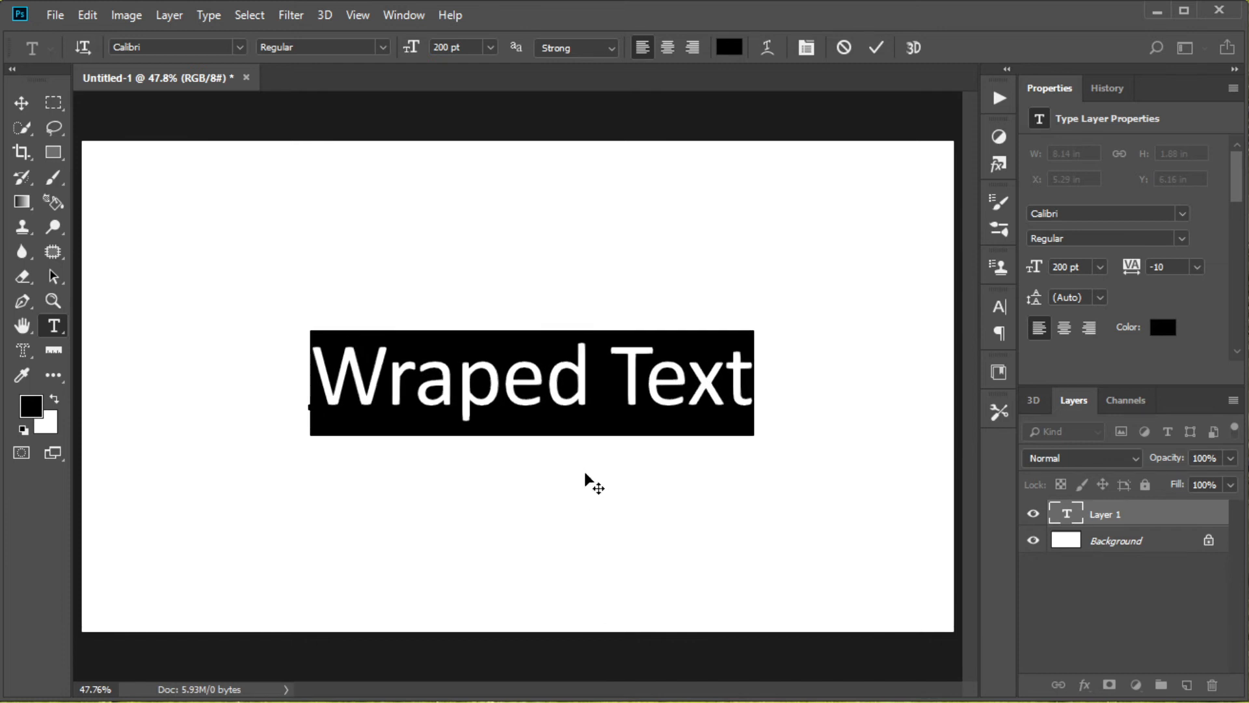
# Warp the text with the Arc Upper style, +56% bend, -12% horizontal and -10% vertical distortion, and commit it.
pyautogui.click(768, 49)
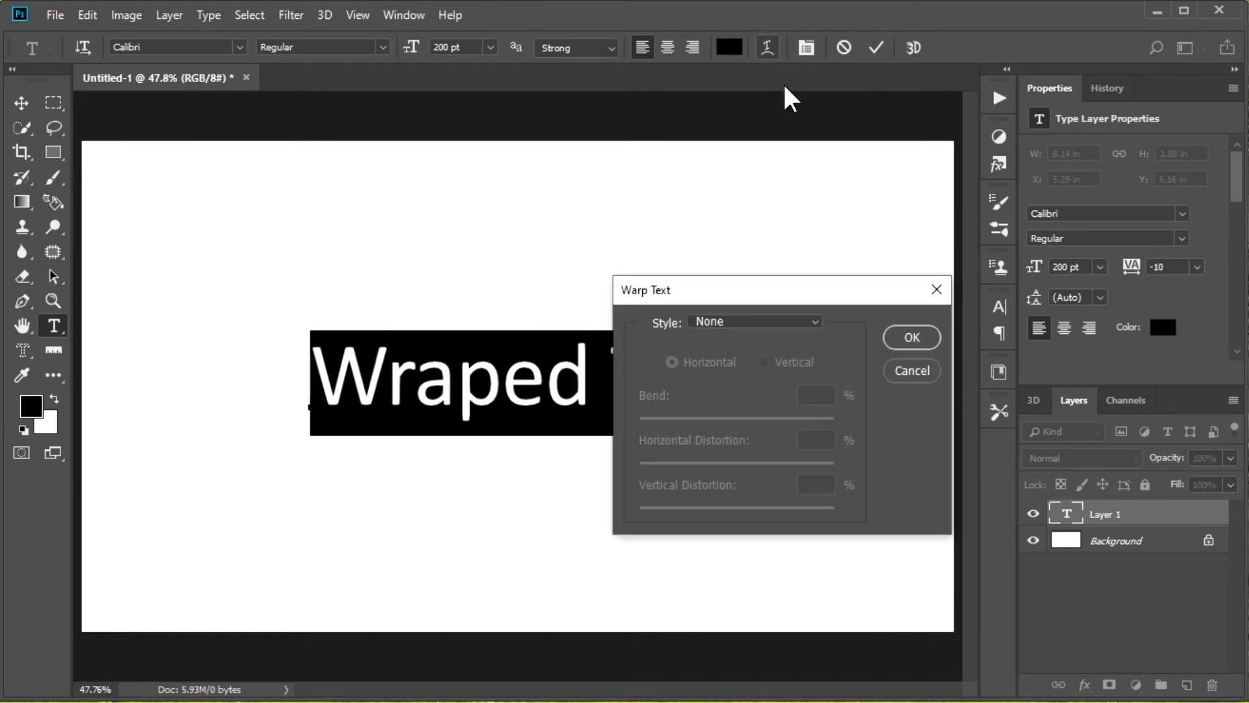
pyautogui.click(808, 329)
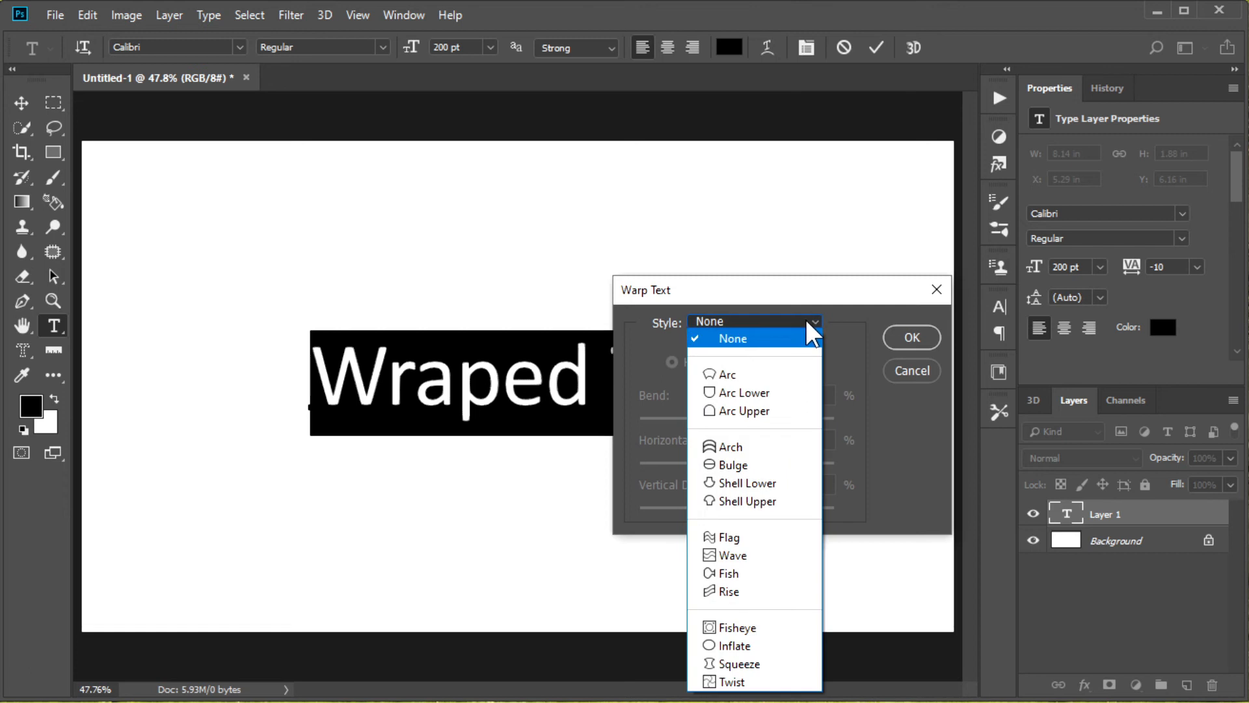
pyautogui.click(748, 411)
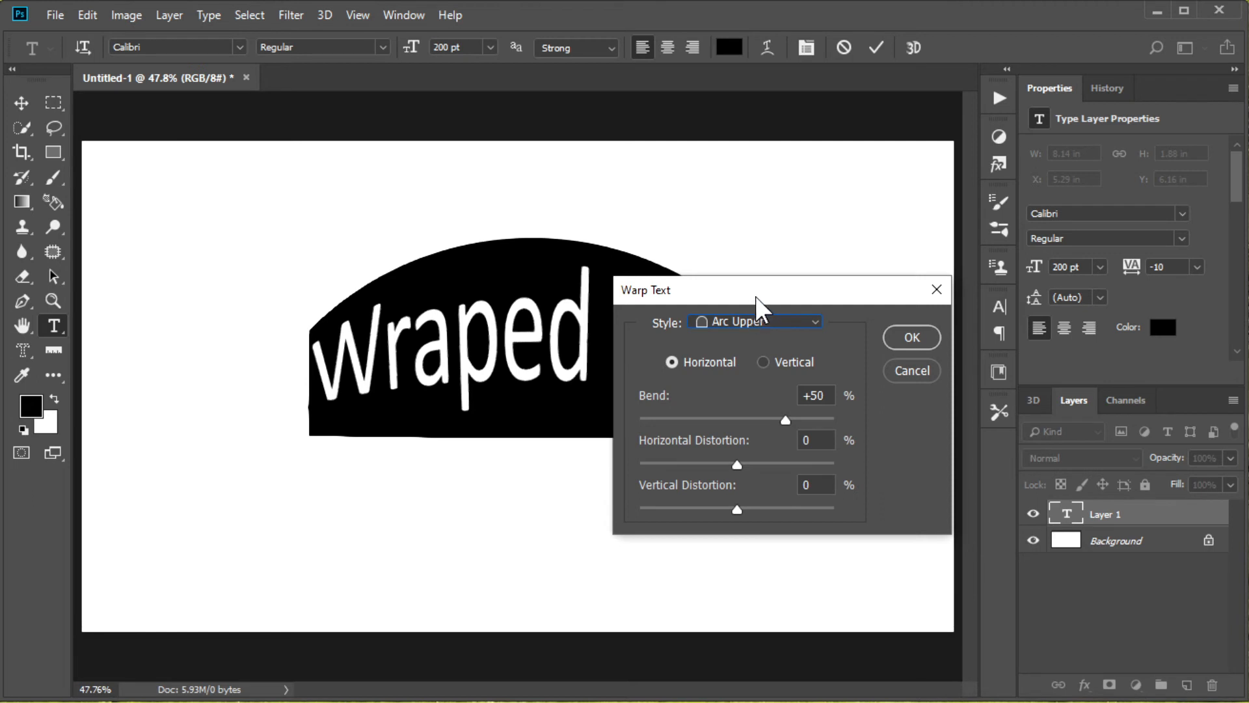
pyautogui.moveTo(757, 298); pyautogui.dragTo(948, 217)
pyautogui.moveTo(974, 339)
pyautogui.mouseDown()
pyautogui.moveTo(949, 338)
pyautogui.moveTo(984, 338)
pyautogui.mouseUp()
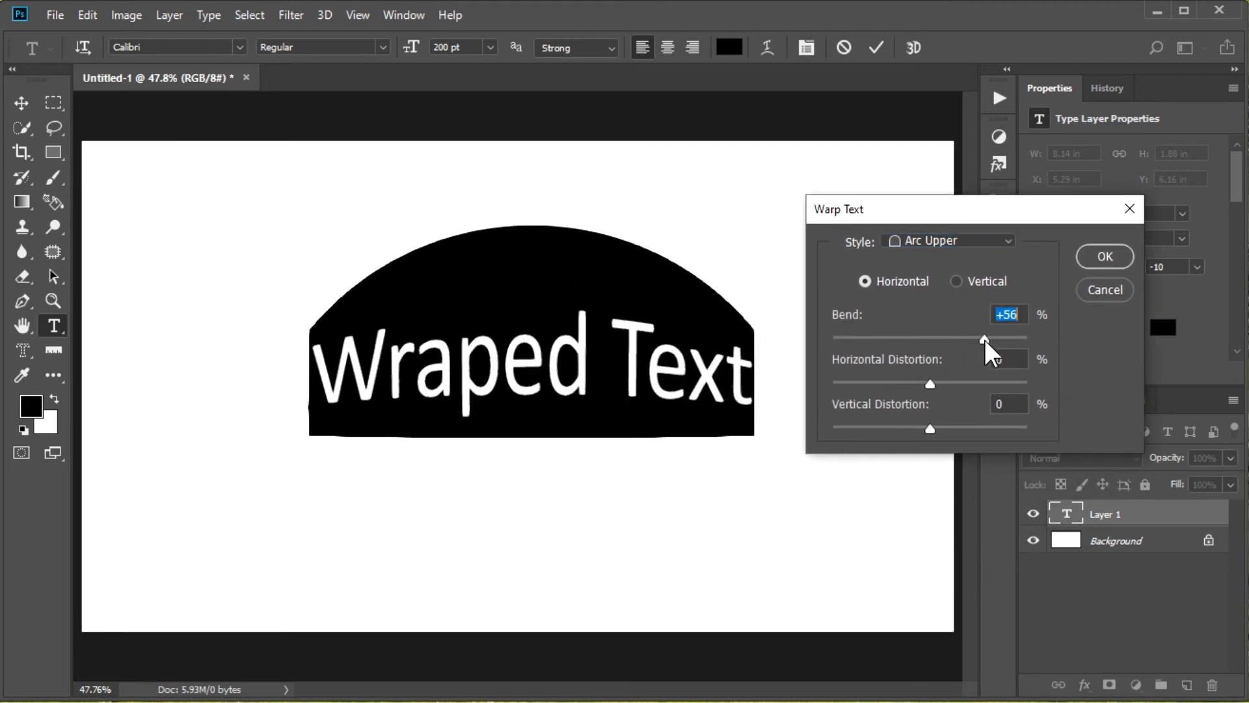
pyautogui.moveTo(930, 383)
pyautogui.mouseDown()
pyautogui.moveTo(908, 393)
pyautogui.moveTo(947, 404)
pyautogui.moveTo(934, 432)
pyautogui.moveTo(900, 432)
pyautogui.moveTo(951, 430)
pyautogui.moveTo(919, 430)
pyautogui.moveTo(904, 389)
pyautogui.moveTo(918, 388)
pyautogui.mouseUp()
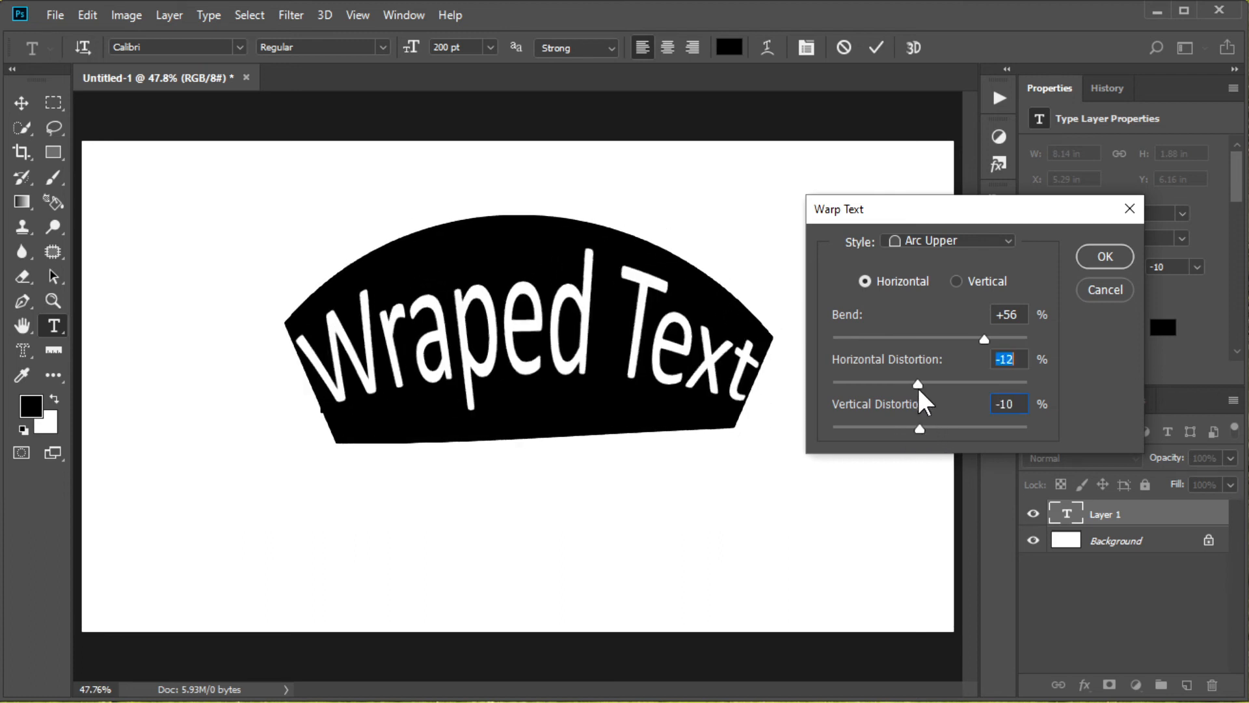
pyautogui.click(1104, 258)
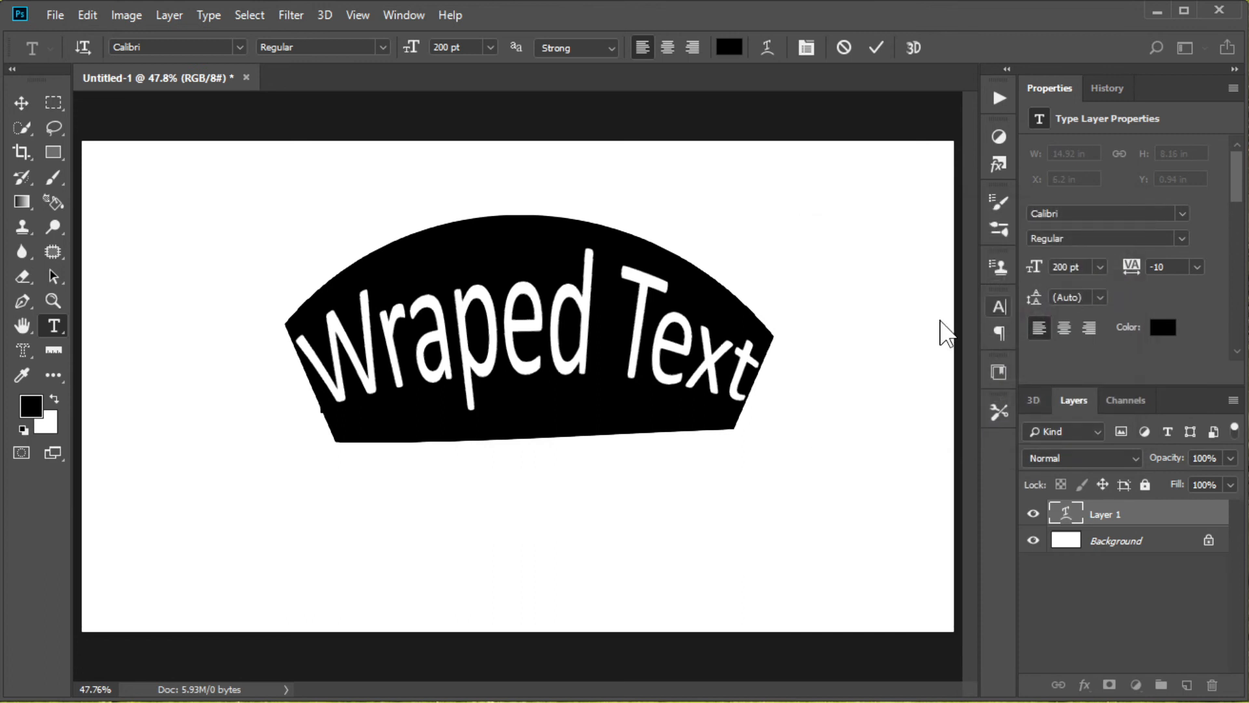
pyautogui.click(879, 49)
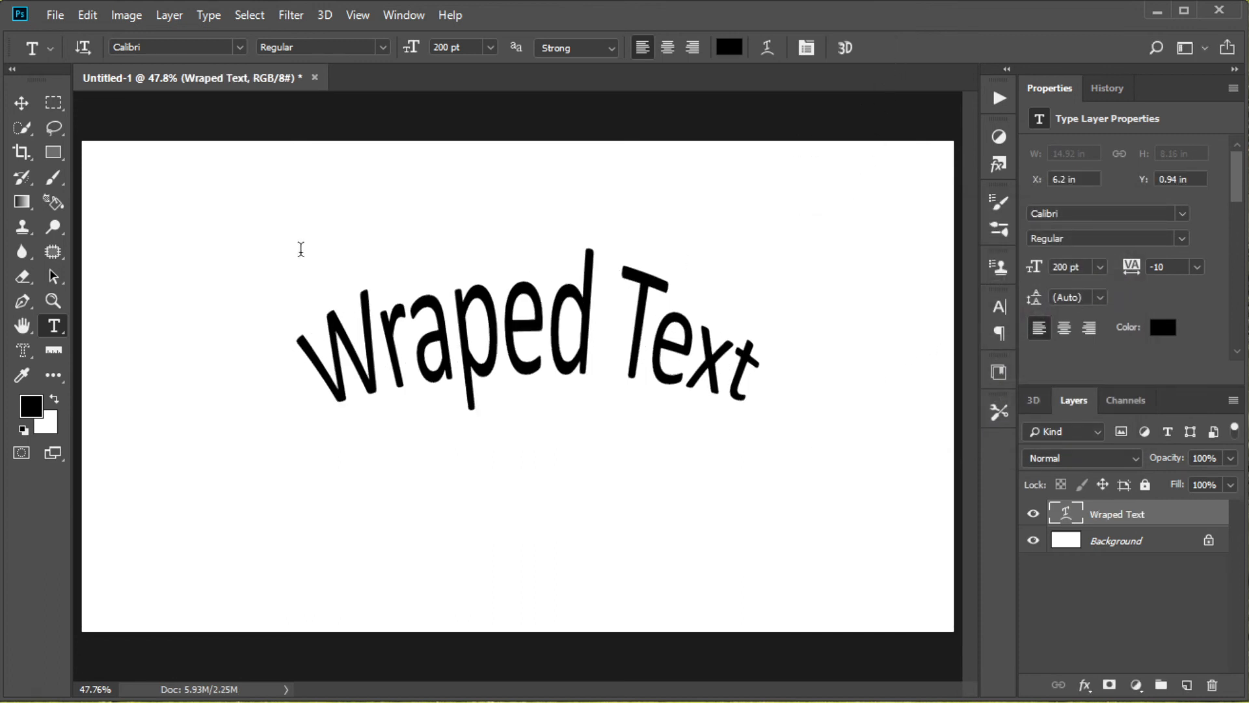
# Move the warped text slightly down the canvas and create a new 3D extrusion from its layer.
pyautogui.click(22, 104)
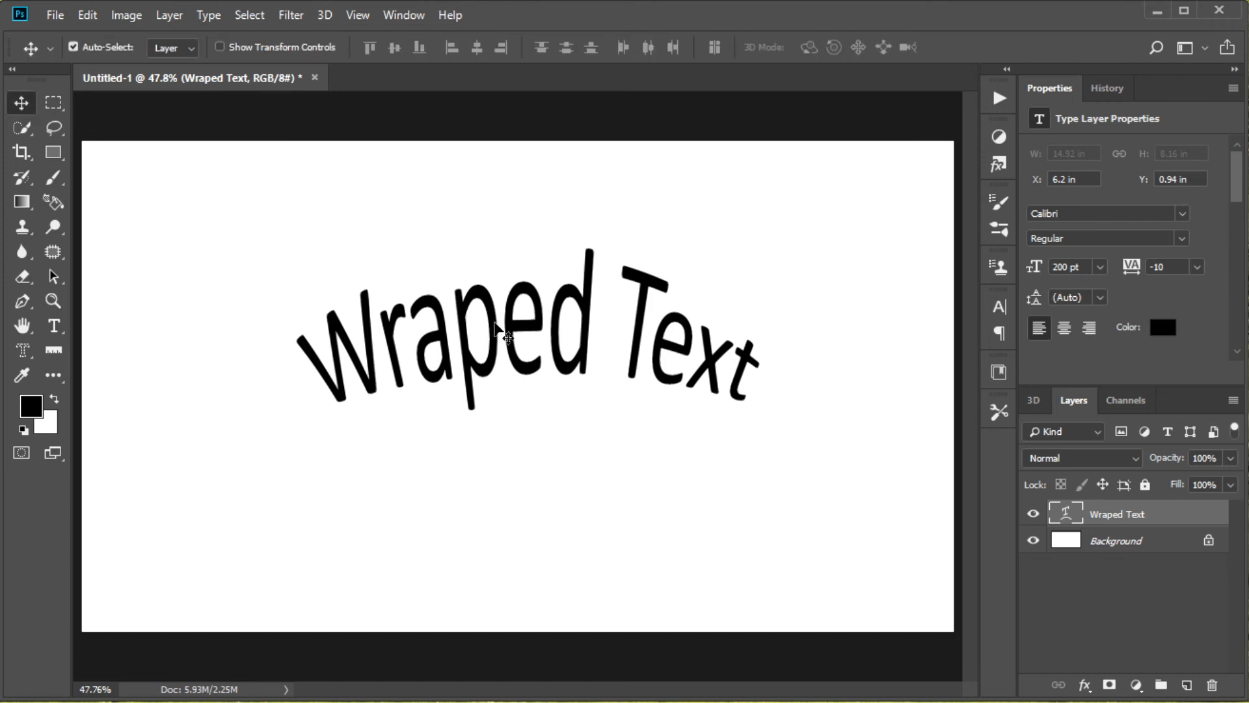
pyautogui.moveTo(491, 333)
pyautogui.mouseDown()
pyautogui.moveTo(514, 371)
pyautogui.moveTo(500, 357)
pyautogui.mouseUp()
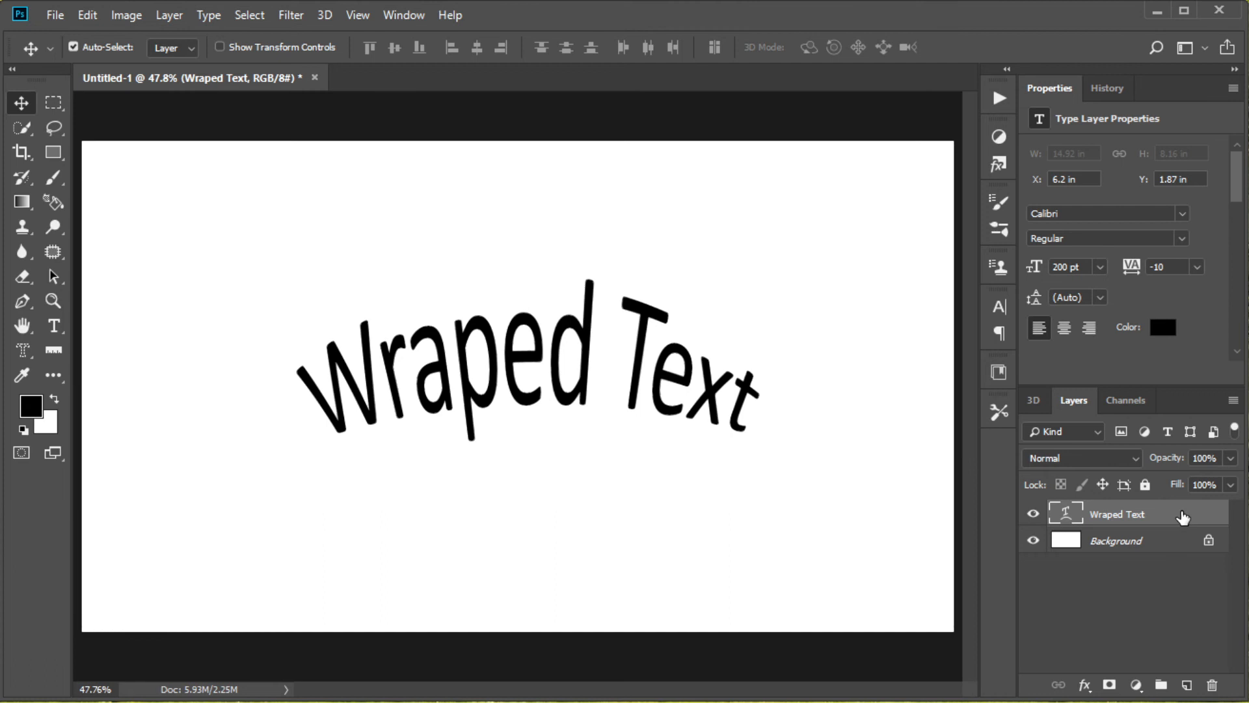
pyautogui.rightClick(1182, 515)
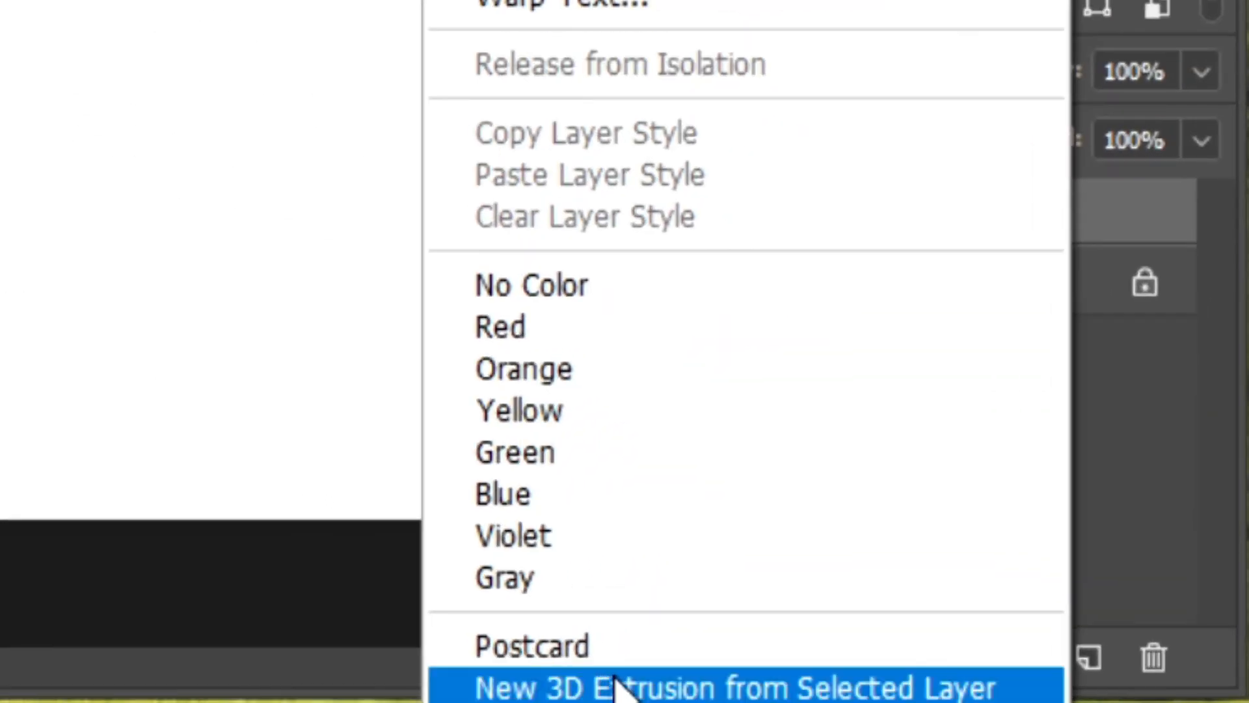
pyautogui.click(618, 688)
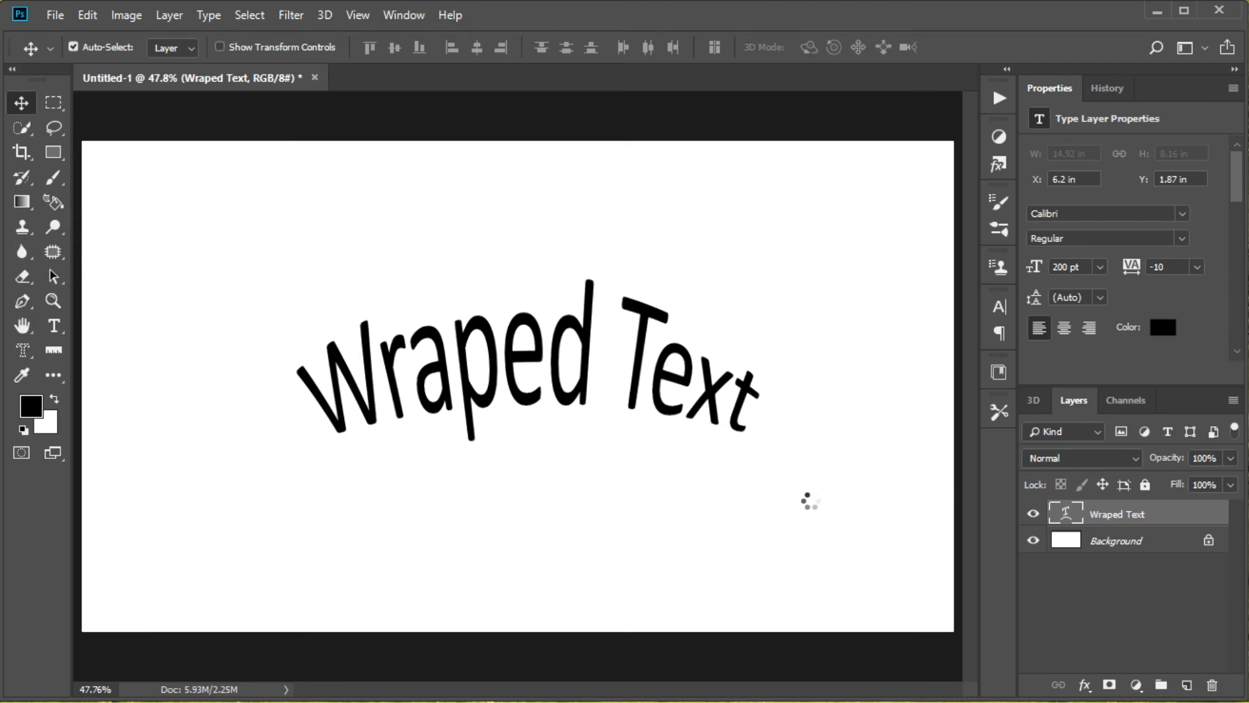
# Select the extruded Wraped Text mesh and rotate it in 3D so the letters and their depth show at an angle.
pyautogui.moveTo(745, 307); pyautogui.dragTo(635, 208)
pyautogui.moveTo(553, 101)
pyautogui.mouseDown()
pyautogui.moveTo(605, 274)
pyautogui.moveTo(642, 324)
pyautogui.mouseUp()
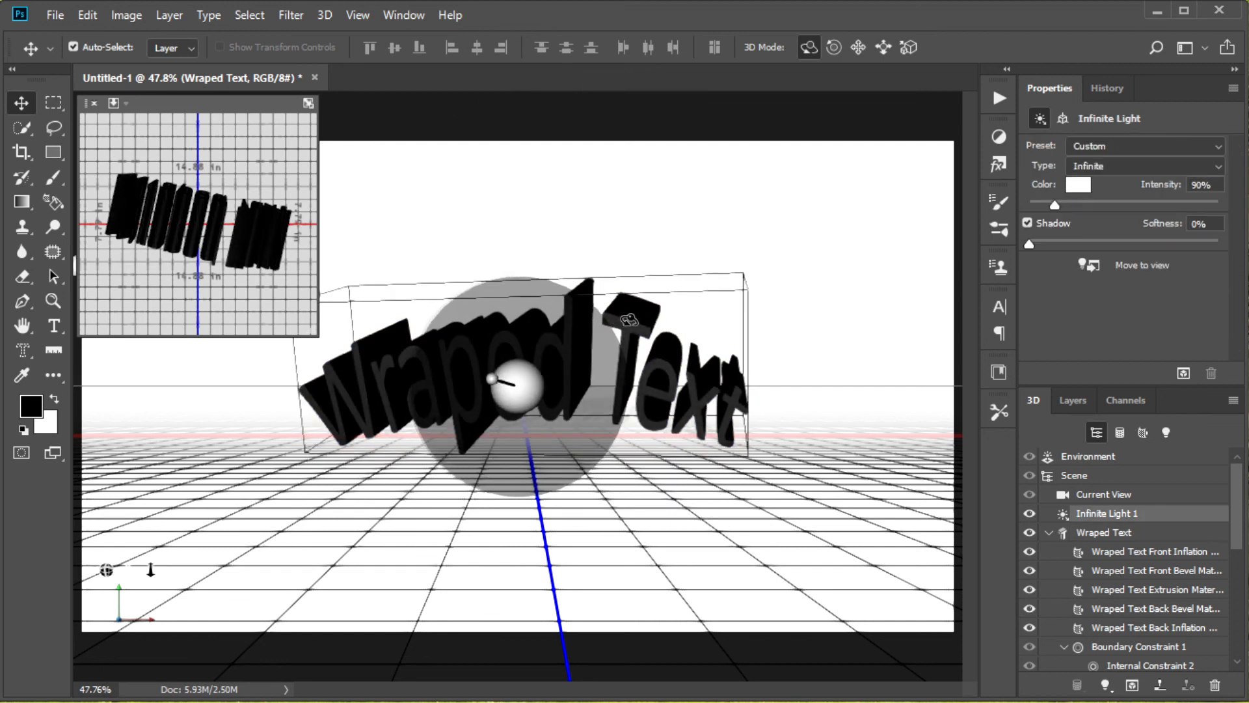
pyautogui.click(628, 319)
pyautogui.click(773, 317)
pyautogui.moveTo(694, 270); pyautogui.dragTo(803, 245)
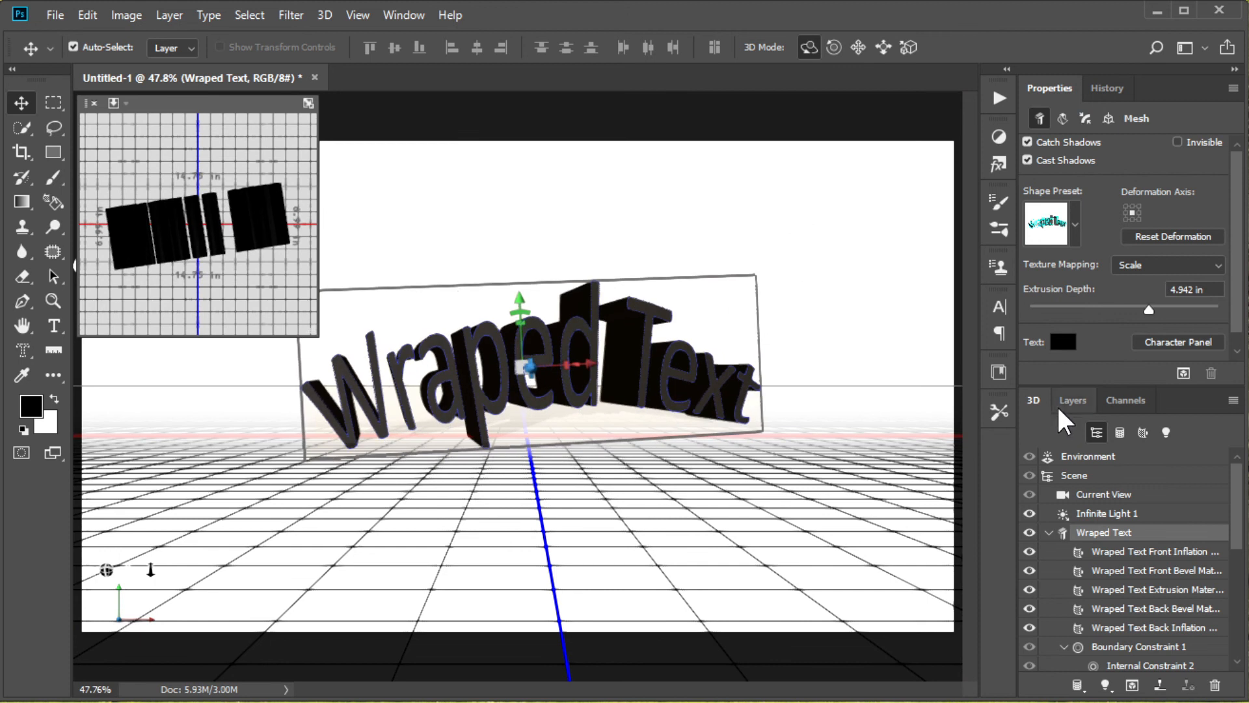
# Select the Background layer to view the extruded text without the 3D editing grid.
pyautogui.click(1073, 400)
pyautogui.click(1171, 595)
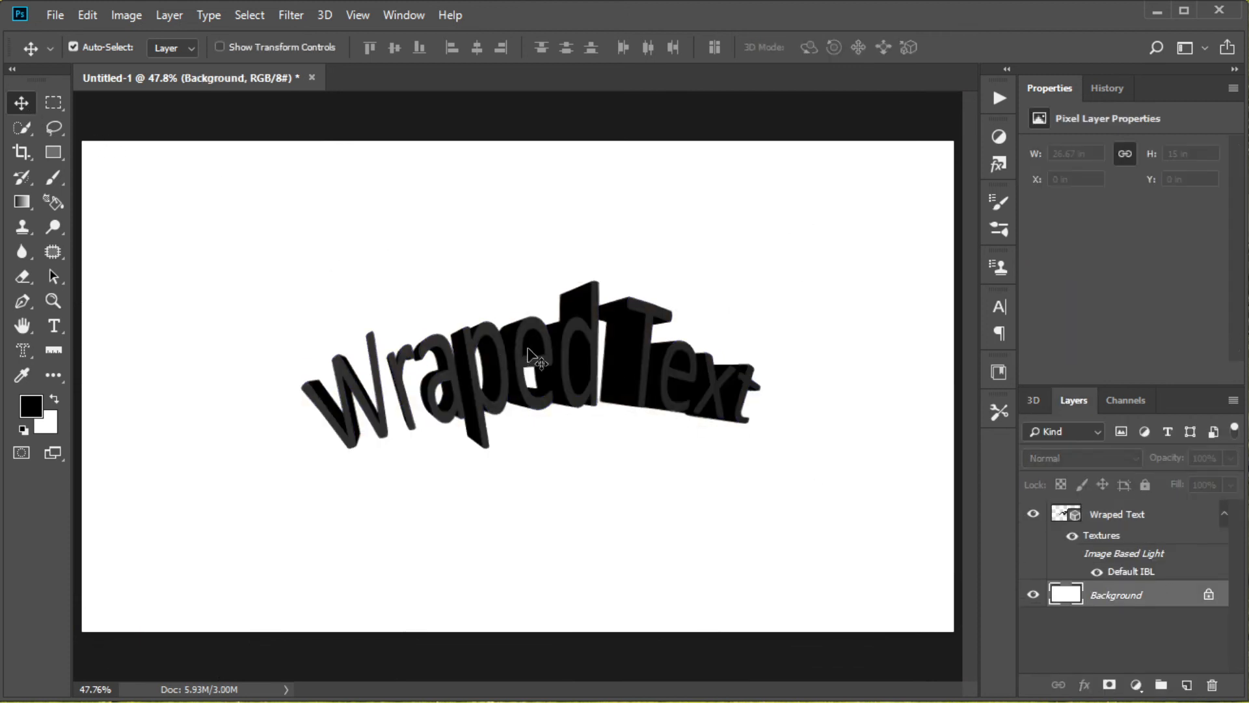
pyautogui.moveTo(563, 355)
pyautogui.mouseDown()
pyautogui.moveTo(550, 373)
pyautogui.moveTo(565, 337)
pyautogui.mouseUp()
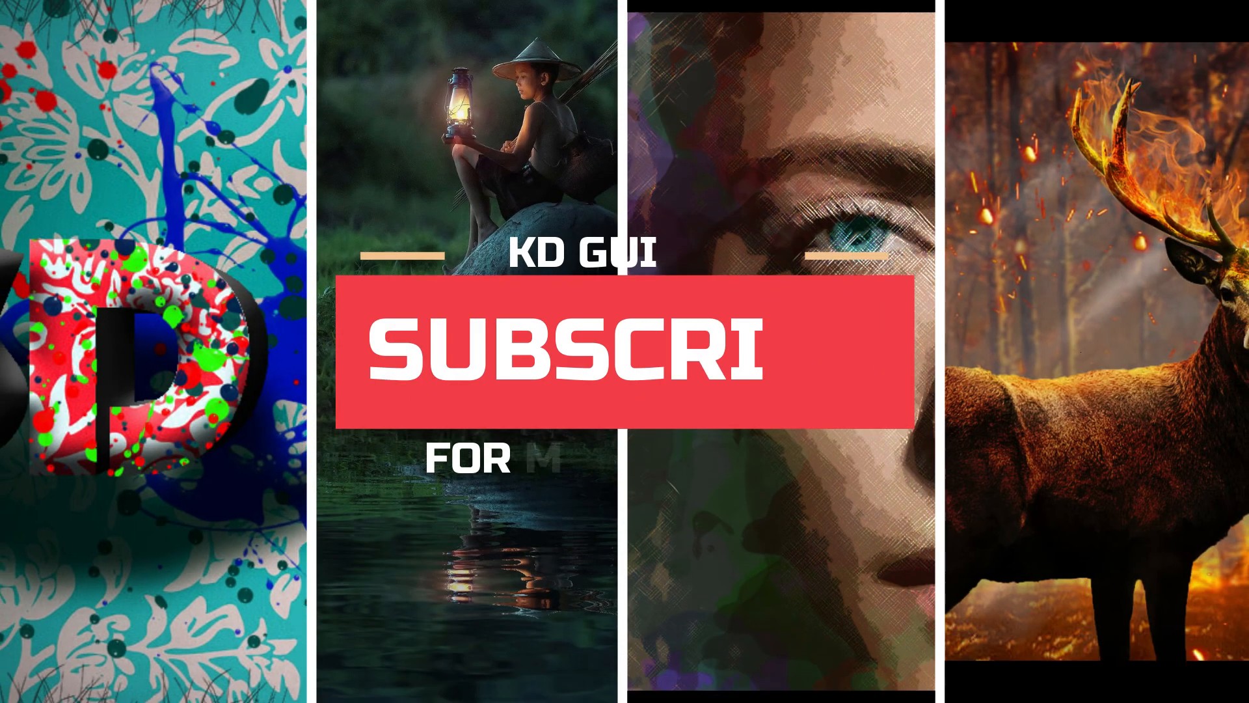